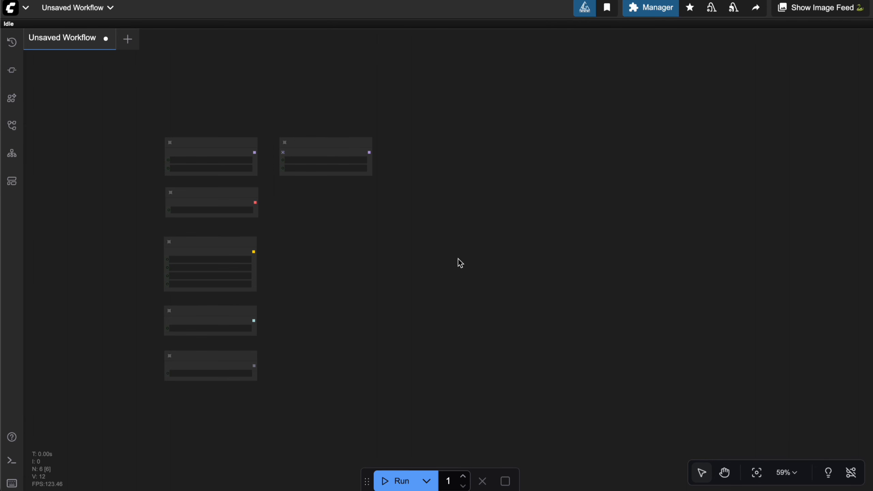
Examine the loader nodes and the model files selected in them, focusing on Load Diffusion Model, LoraLoaderModelOnly and Load VAE
drag(408, 239, 379, 234)
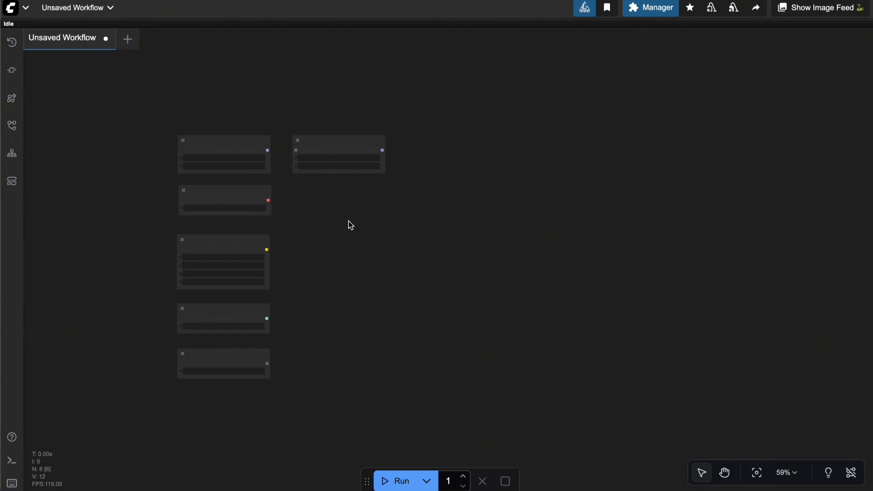
scroll(322, 221, up, 1)
scroll(323, 221, up, 4)
drag(322, 224, 382, 241)
scroll(395, 248, up, 1)
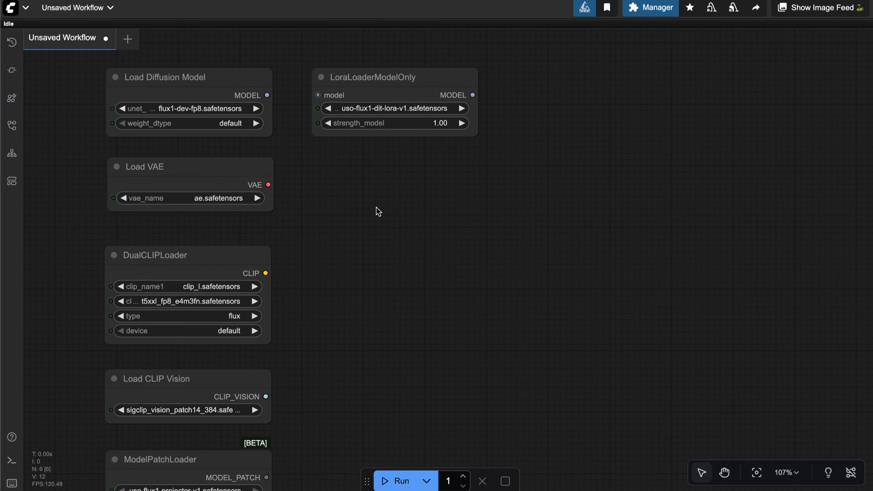
drag(377, 208, 382, 226)
scroll(391, 205, up, 2)
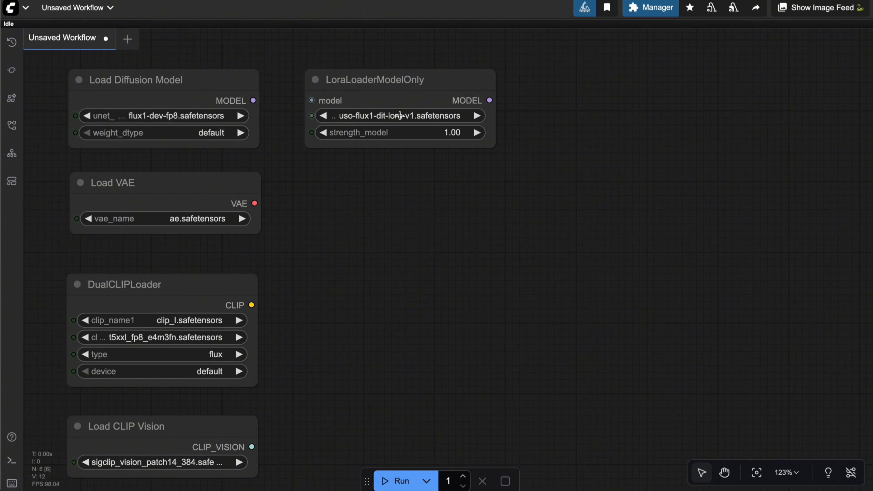
click(398, 78)
drag(421, 213, 443, 249)
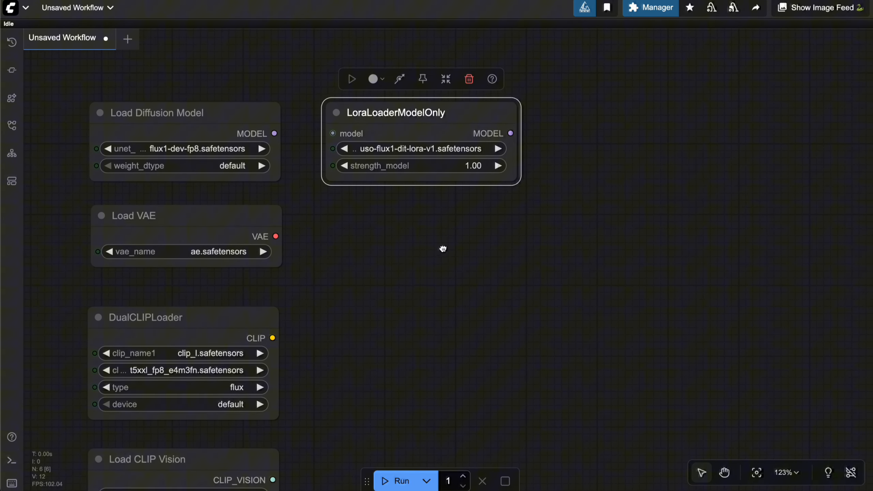
click(250, 114)
click(209, 212)
click(210, 126)
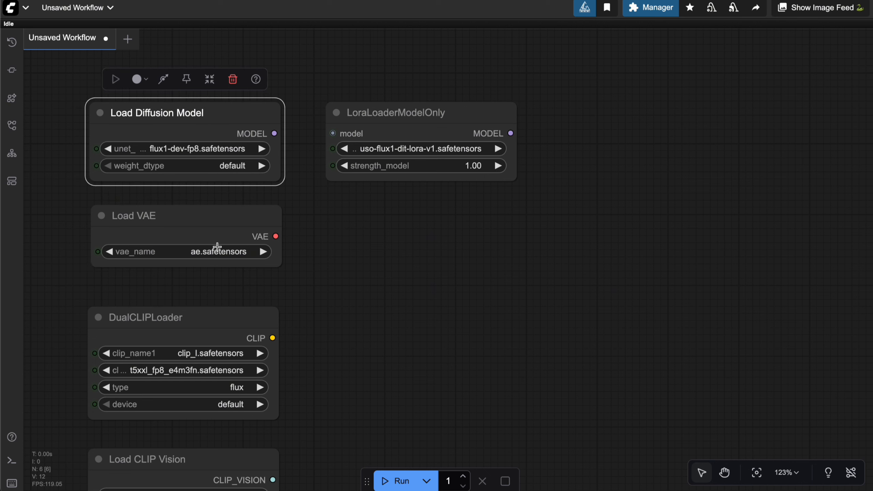
click(207, 323)
click(213, 214)
Move the Load VAE node out of the loader column, far to the right of the LoraLoaderModelOnly node
mouse_move(363, 242)
mouse_down()
mouse_move(327, 234)
mouse_move(347, 243)
mouse_up()
click(205, 214)
click(326, 227)
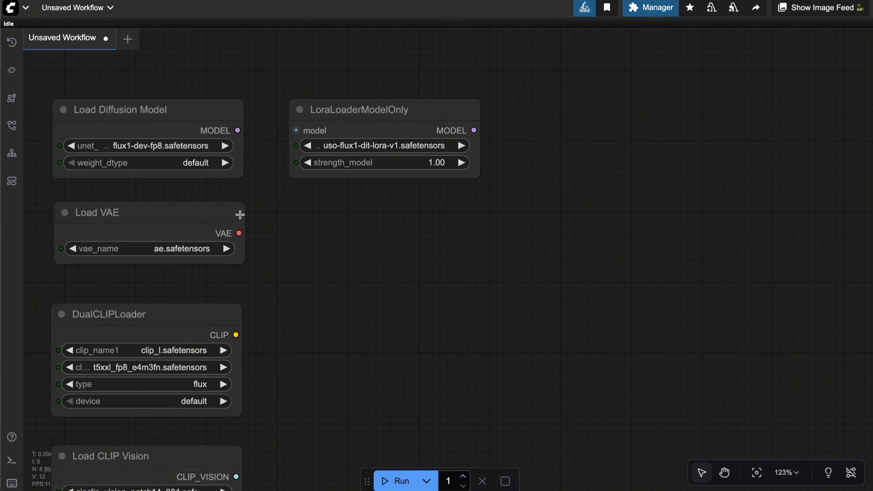
drag(213, 213, 872, 135)
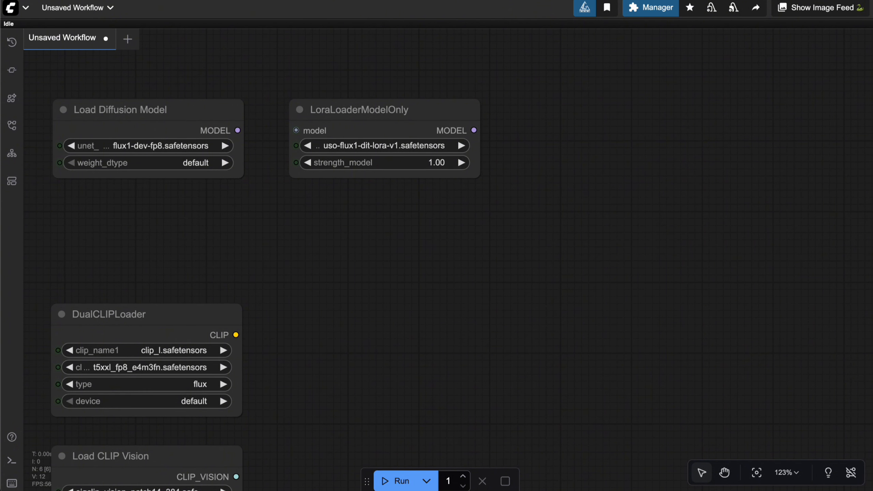
drag(614, 241, 676, 238)
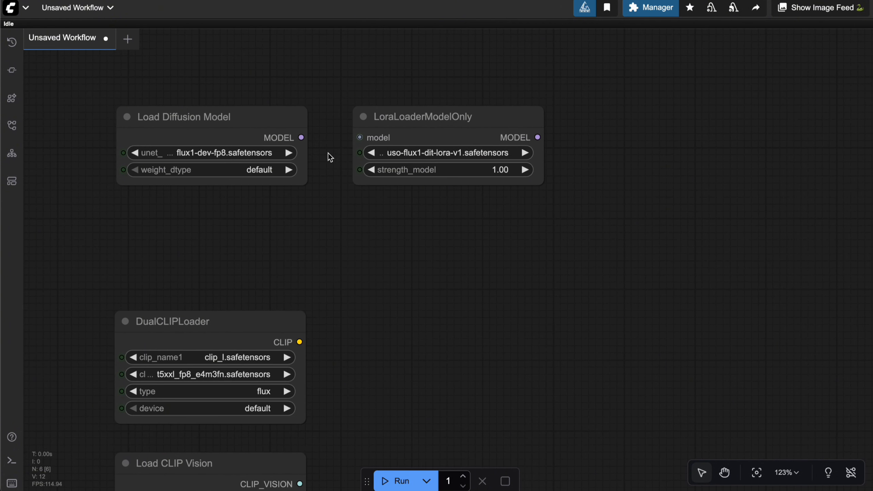
Connect Load Diffusion Model's MODEL output to LoraLoaderModelOnly's model input, and place the LoRA node directly beneath Load Diffusion Model
click(274, 122)
drag(302, 138, 359, 137)
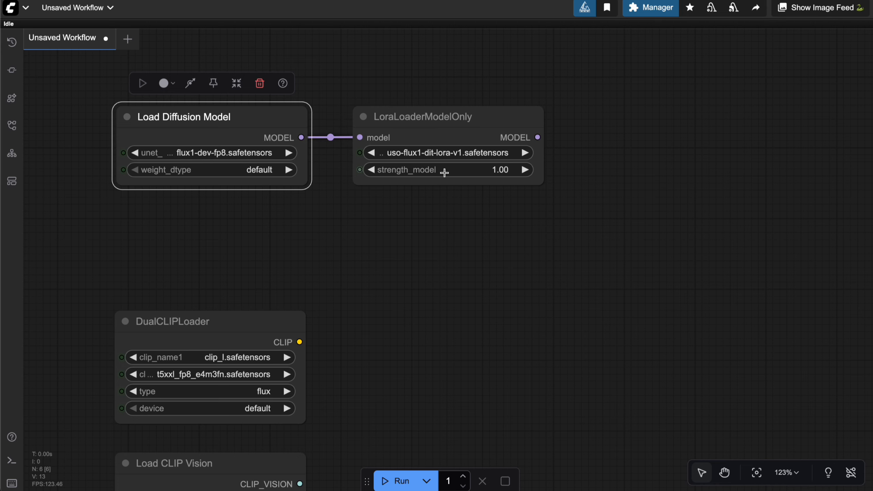
drag(444, 139, 218, 232)
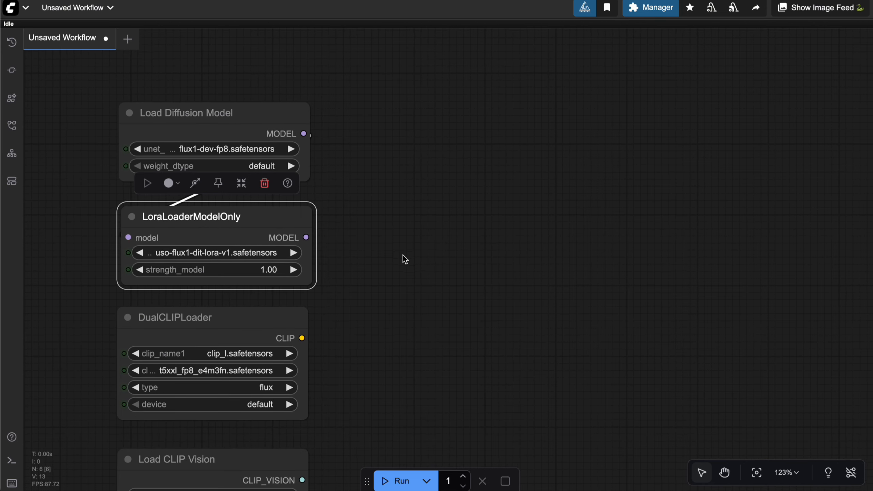
Examine the files selected in the DualCLIPLoader, Load CLIP Vision and ModelPatchLoader nodes of the loader column
drag(433, 295, 466, 257)
scroll(447, 265, down, 1)
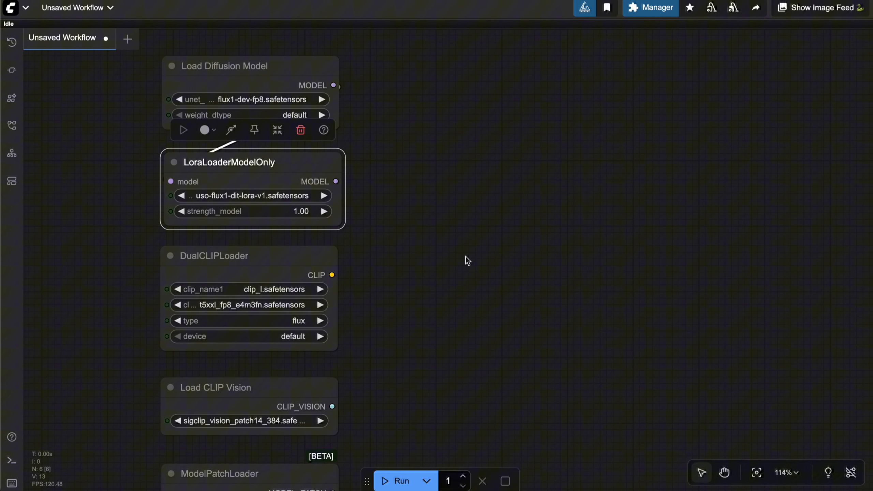
click(314, 248)
click(312, 99)
click(280, 79)
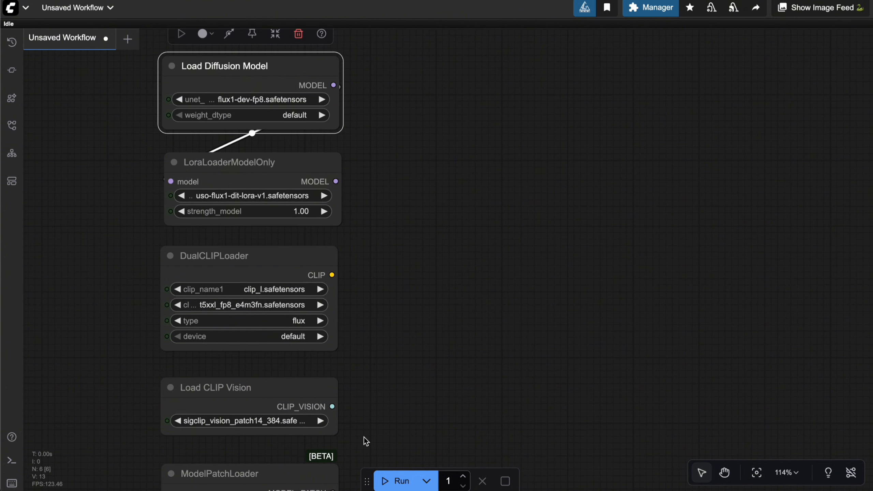
drag(401, 318, 381, 209)
click(275, 279)
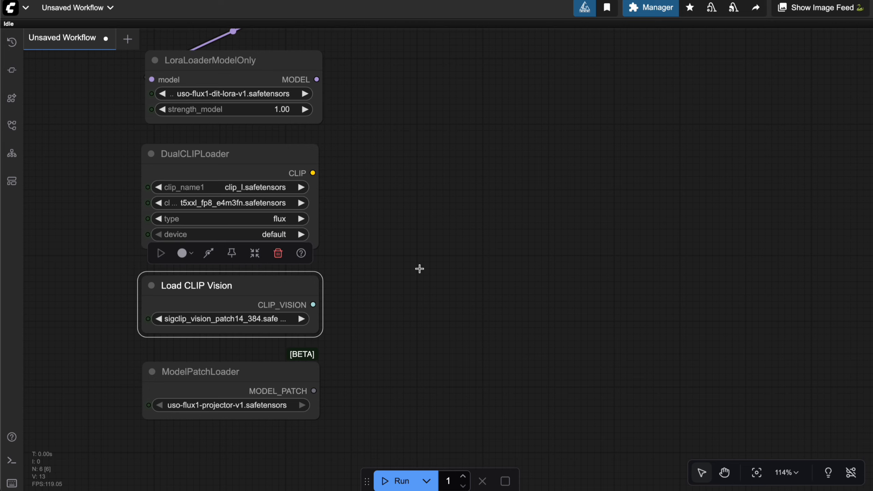
drag(428, 279, 440, 259)
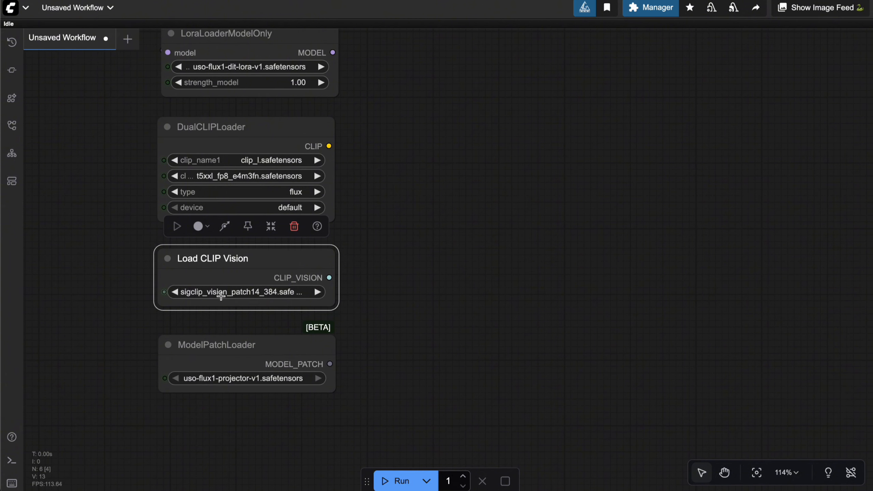
click(399, 283)
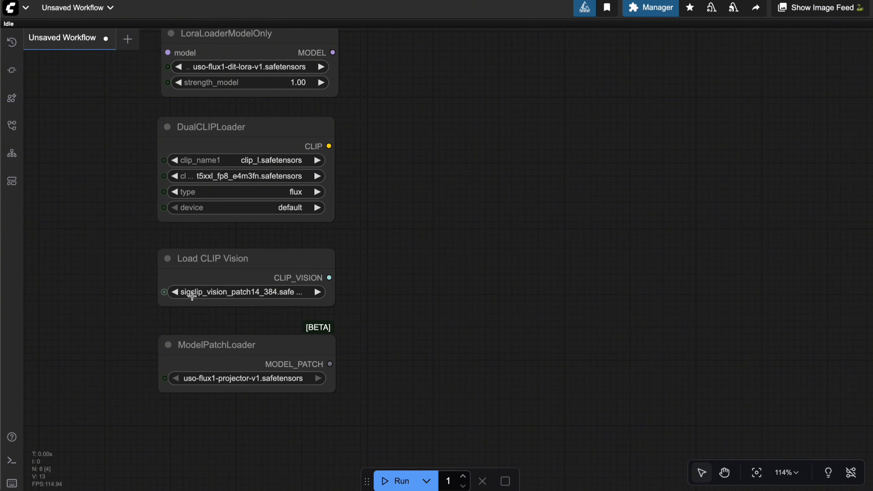
scroll(343, 284, up, 3)
scroll(444, 320, down, 1)
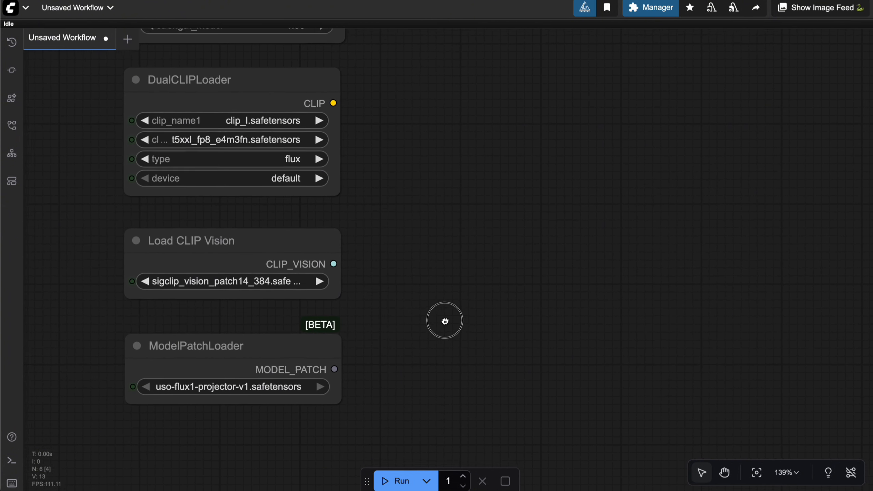
click(266, 341)
click(433, 323)
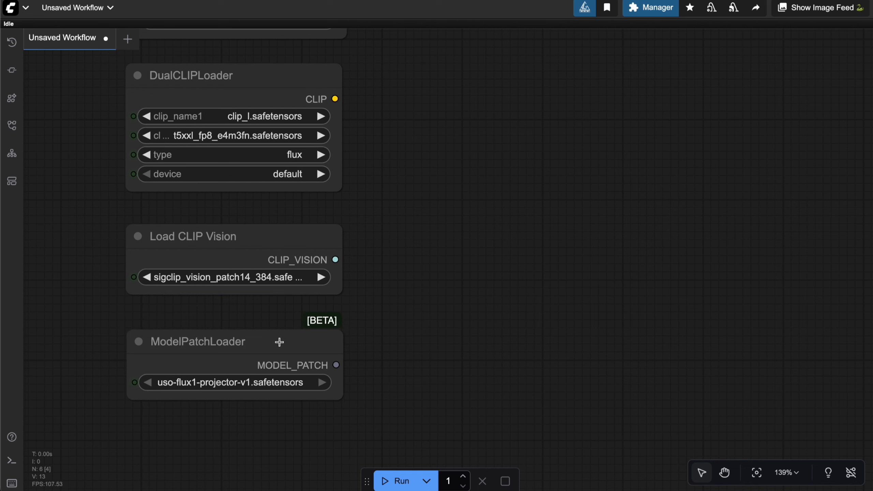
Move the ModelPatchLoader node slightly up, closer to the Load CLIP Vision node and aligned with it
drag(278, 341, 277, 330)
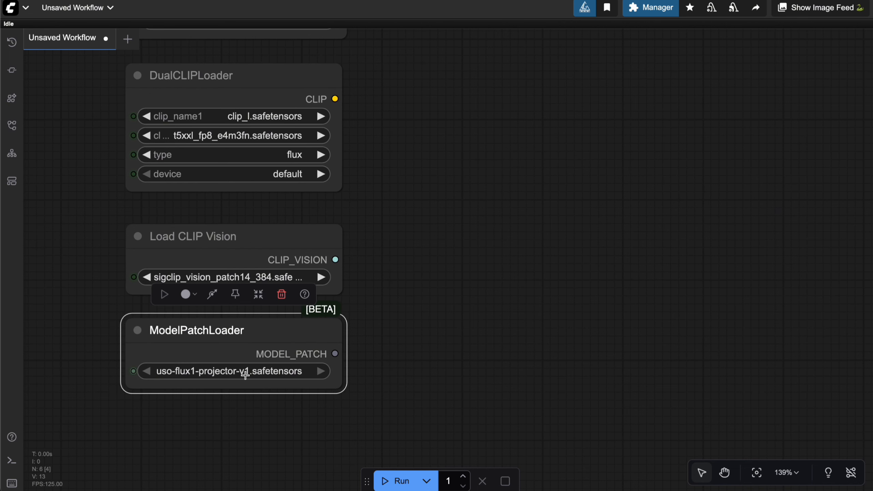
click(401, 302)
drag(398, 298, 381, 315)
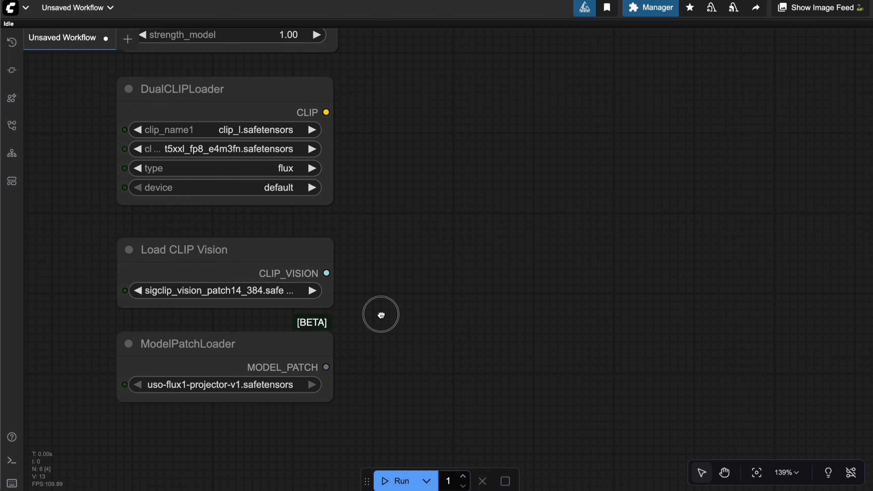
scroll(436, 284, down, 5)
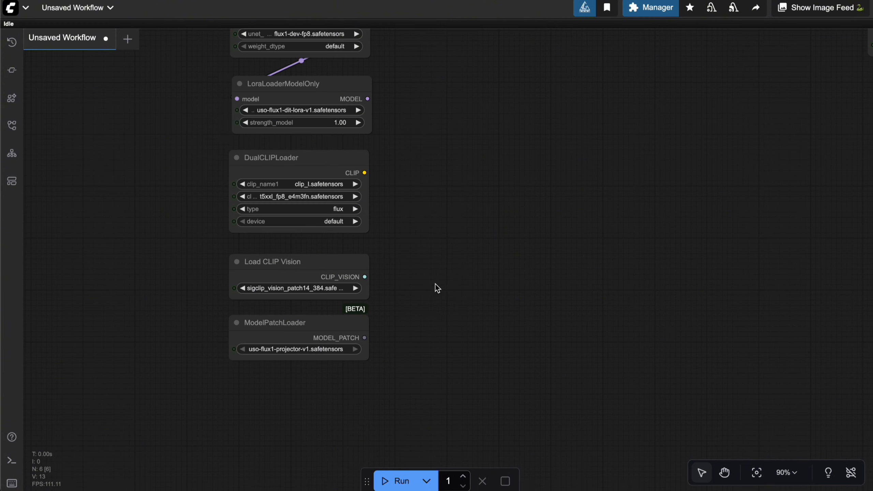
mouse_move(407, 314)
mouse_down()
mouse_move(400, 297)
mouse_move(416, 302)
mouse_up()
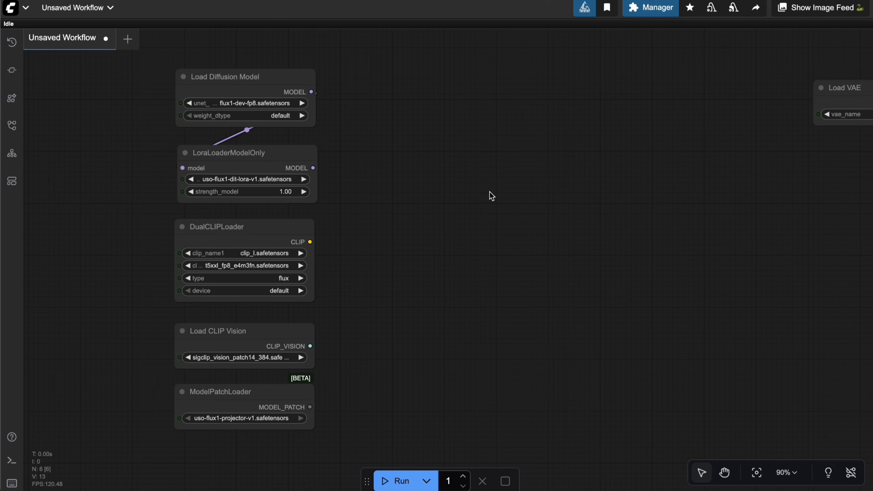
Add a Load Image node and place it to the right of the loader column, level with the DualCLIPLoader's lower half
drag(658, 224, 628, 233)
drag(581, 226, 523, 215)
drag(443, 161, 409, 169)
double_click(281, 150)
text(load )
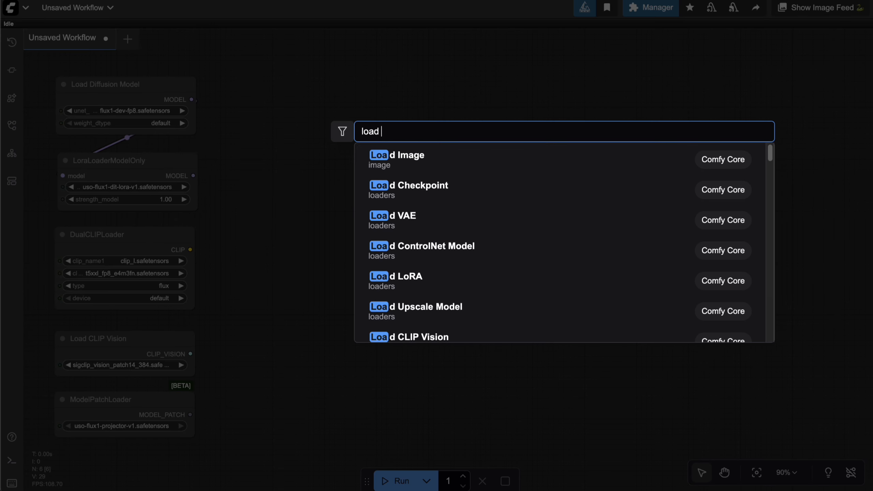
text(im)
key(Return)
drag(419, 157, 423, 290)
Add a CLIP Text Encode (Prompt) node and position it above the Load Image node
double_click(353, 132)
text(clip te)
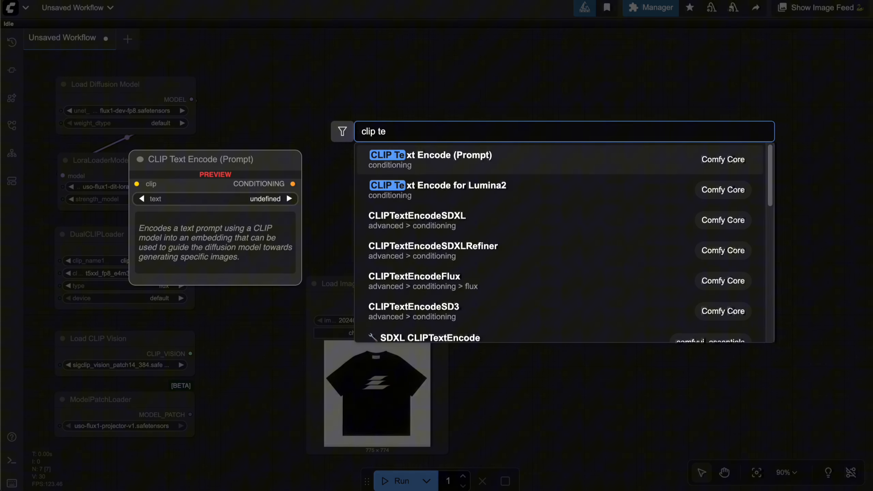
key(Return)
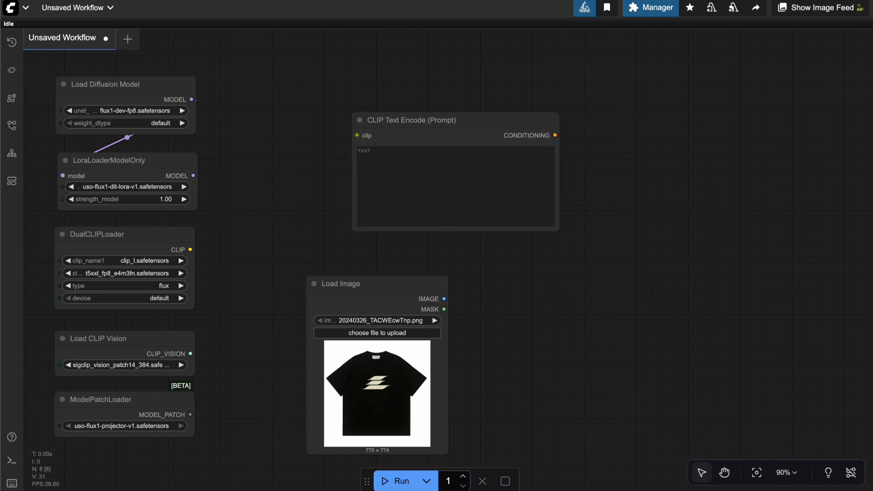
drag(491, 119, 451, 113)
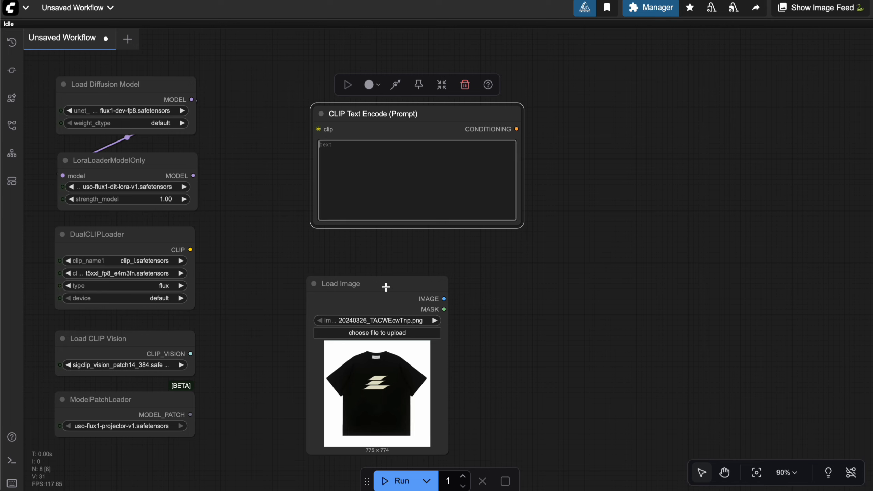
click(428, 297)
Add an Empty Latent Image node and place it beneath the Load Image node
drag(556, 265, 553, 229)
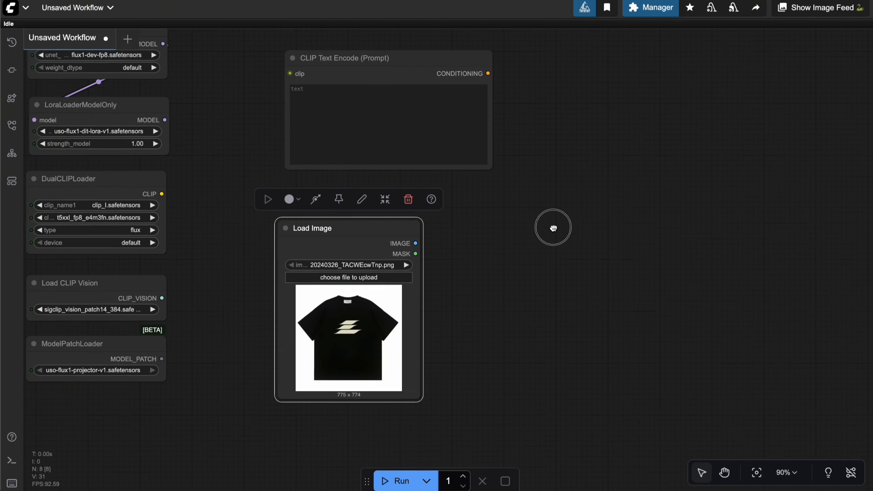
drag(614, 222, 537, 203)
double_click(537, 202)
text(empty)
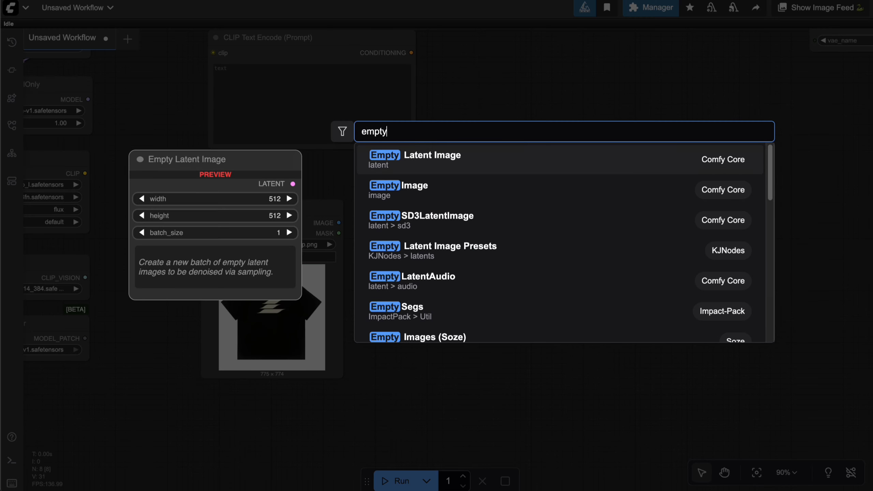
key(Return)
drag(583, 187, 243, 401)
Set the Empty Latent Image node's width and height to 1024
drag(422, 361, 481, 204)
click(365, 279)
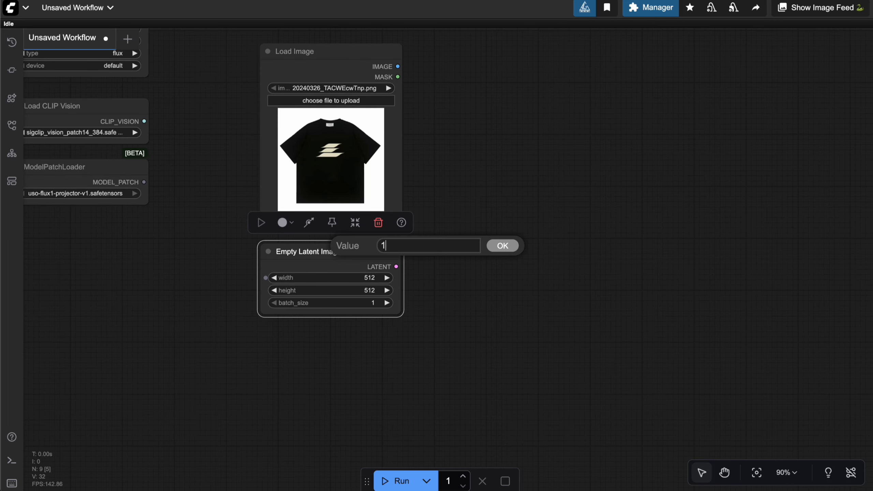
text(1024)
key(Return)
click(359, 291)
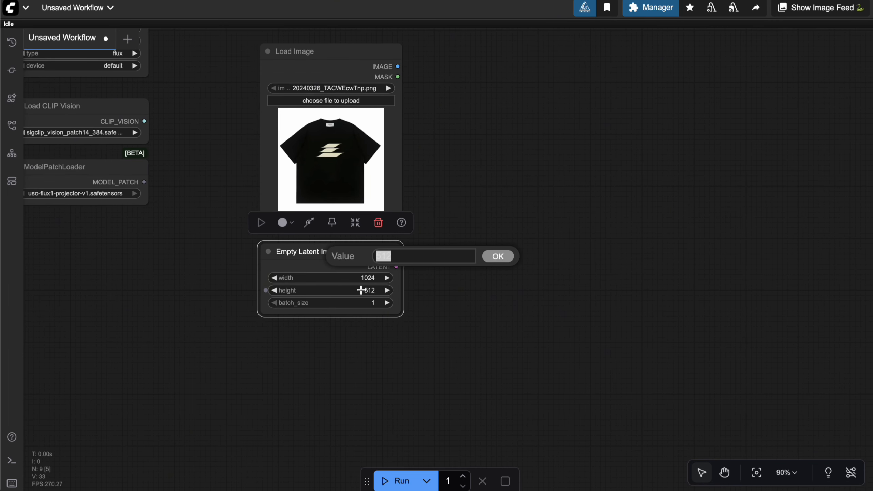
text(1024)
key(Return)
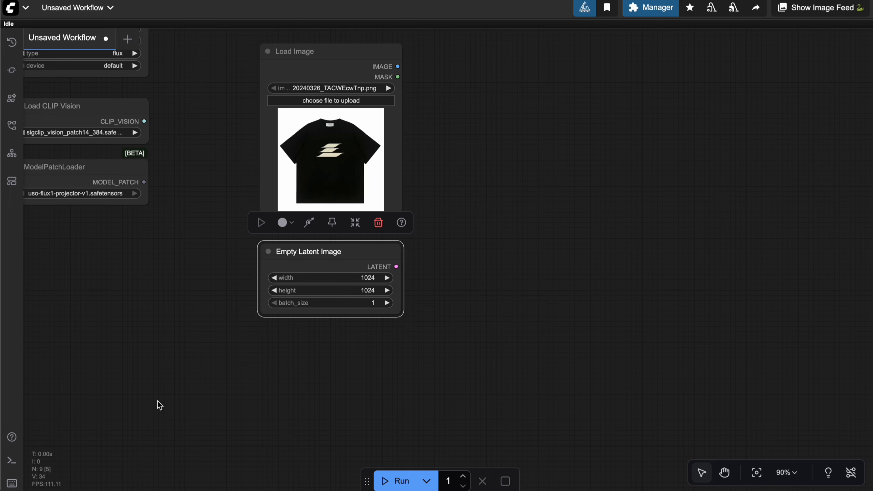
Nudge the Load Image node slightly up toward the CLIP Text Encode (Prompt) node
drag(491, 260, 535, 273)
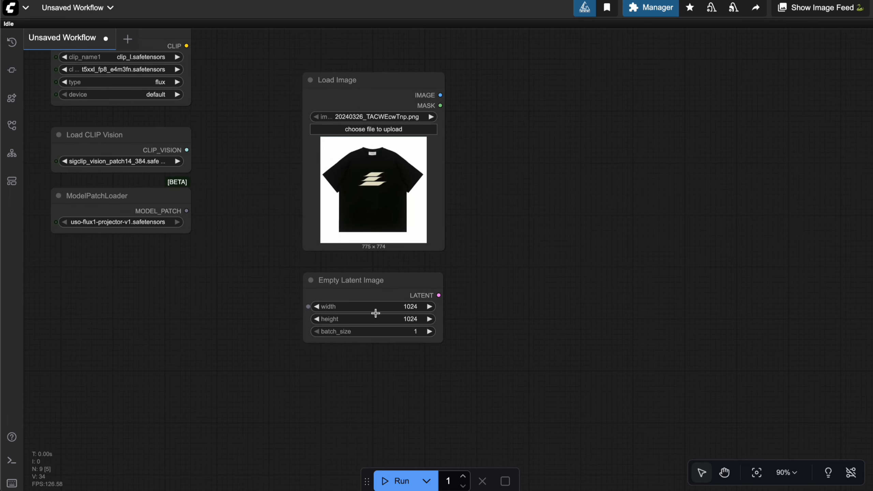
scroll(463, 297, up, 3)
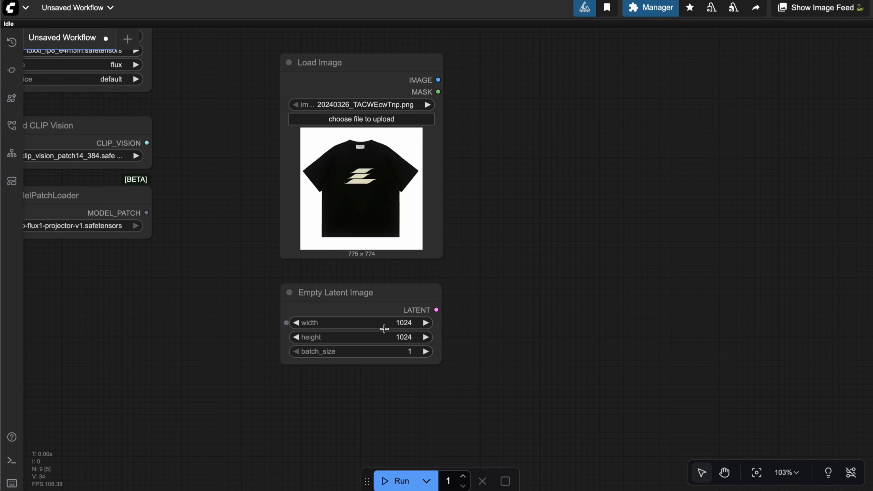
scroll(505, 296, down, 5)
scroll(524, 268, up, 6)
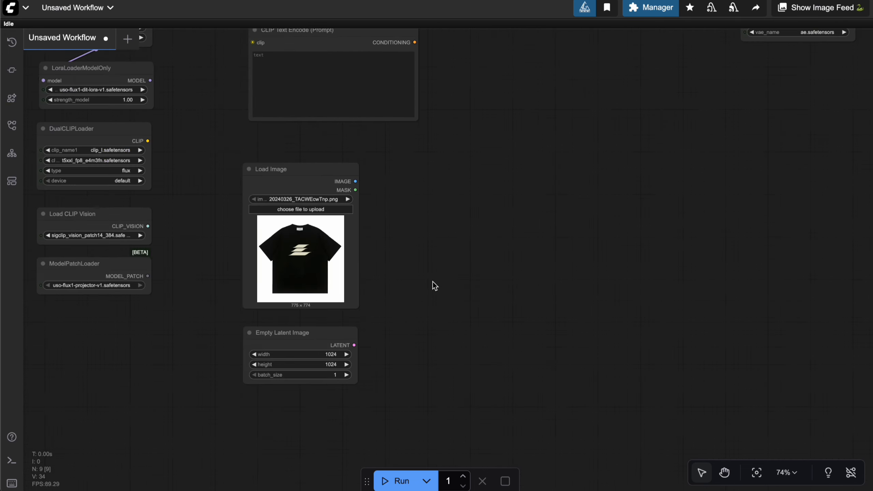
scroll(489, 314, down, 4)
drag(374, 202, 378, 186)
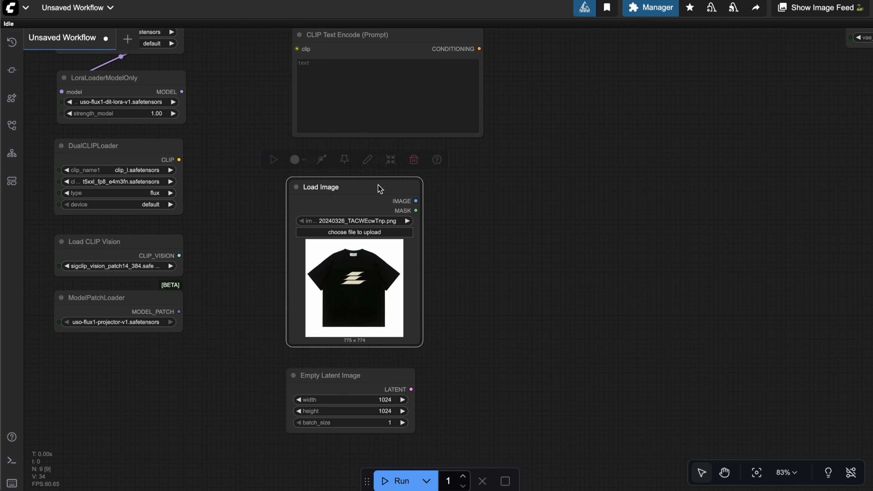
drag(528, 190, 523, 195)
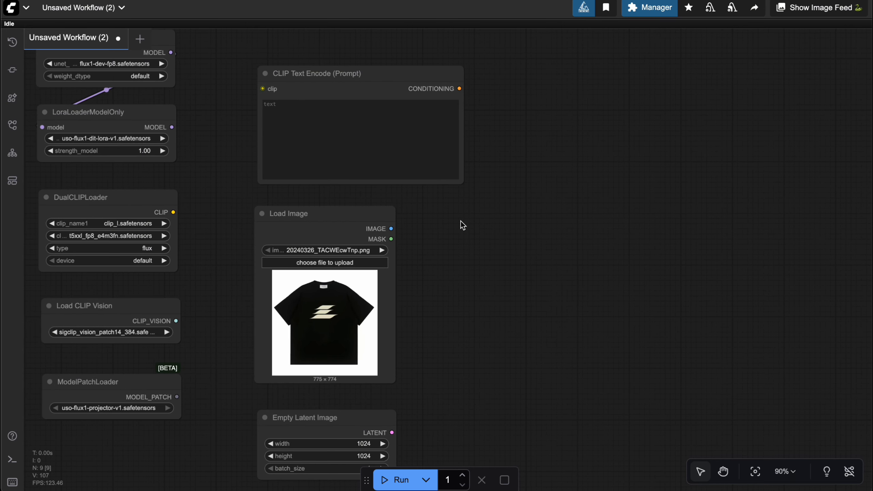
Connect the DualCLIPLoader's CLIP output to the clip input of the CLIP Text Encode (Prompt) node
drag(461, 223, 476, 208)
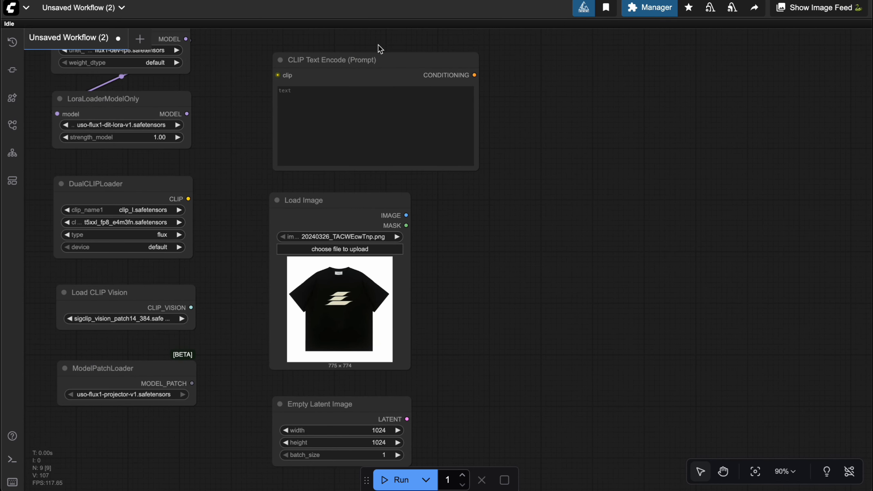
click(354, 210)
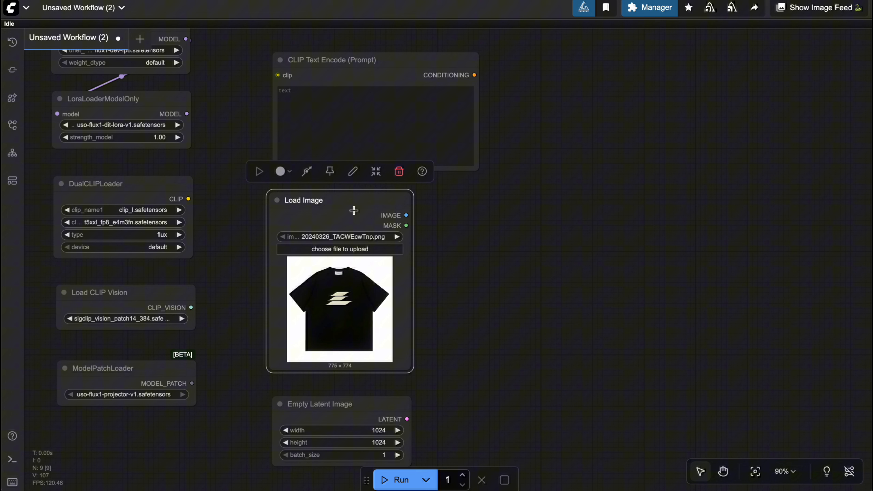
click(477, 242)
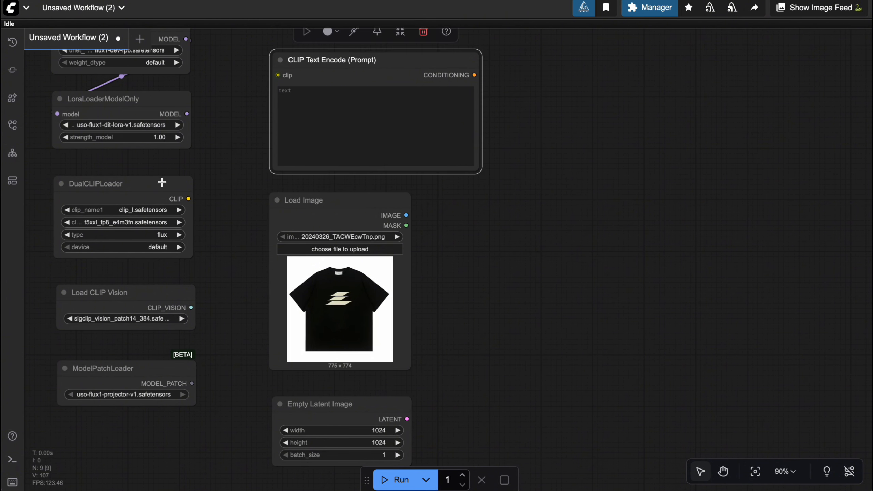
click(162, 186)
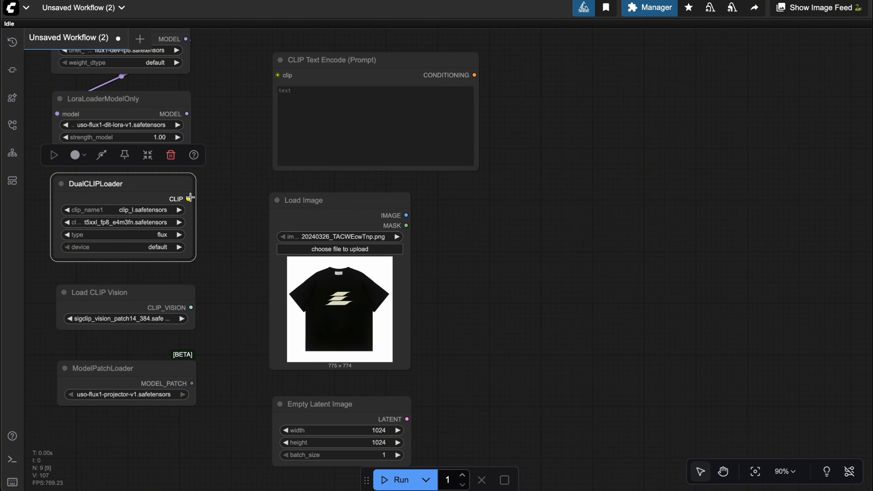
drag(190, 198, 278, 75)
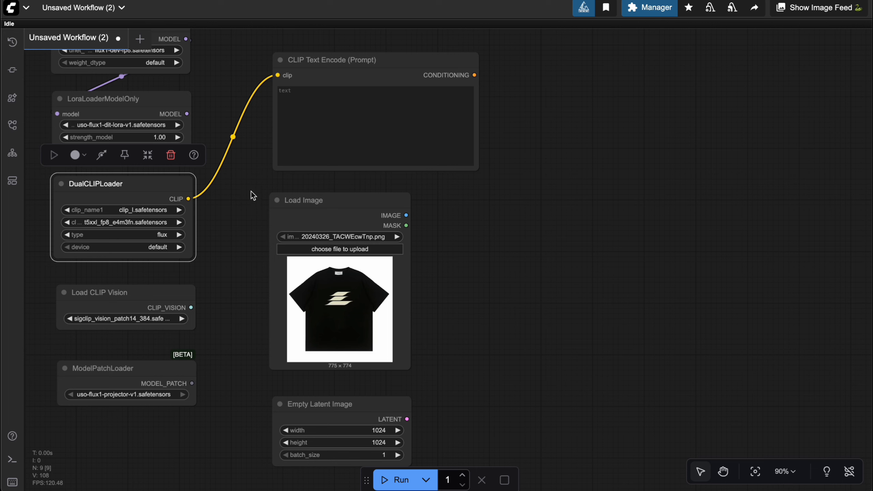
Add a ConditioningZeroOut node beside the CLIP Text Encode (Prompt) node and feed it that node's CONDITIONING output
drag(479, 228, 324, 245)
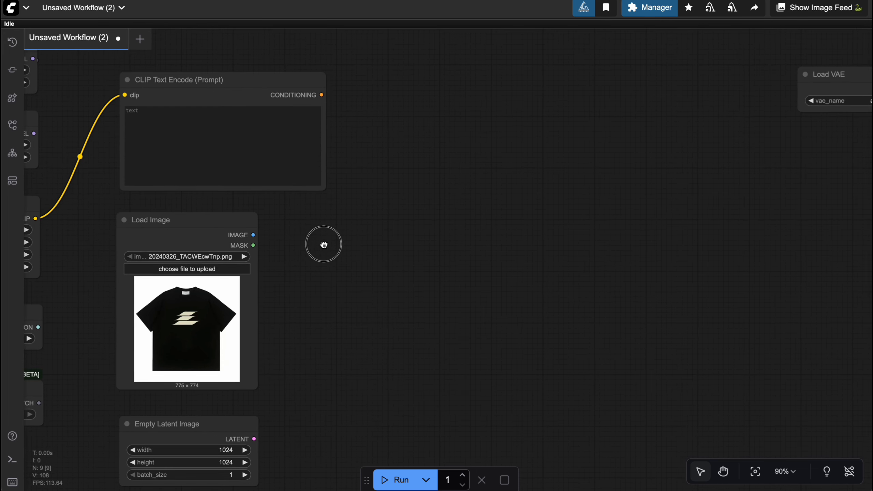
double_click(444, 211)
text(zero)
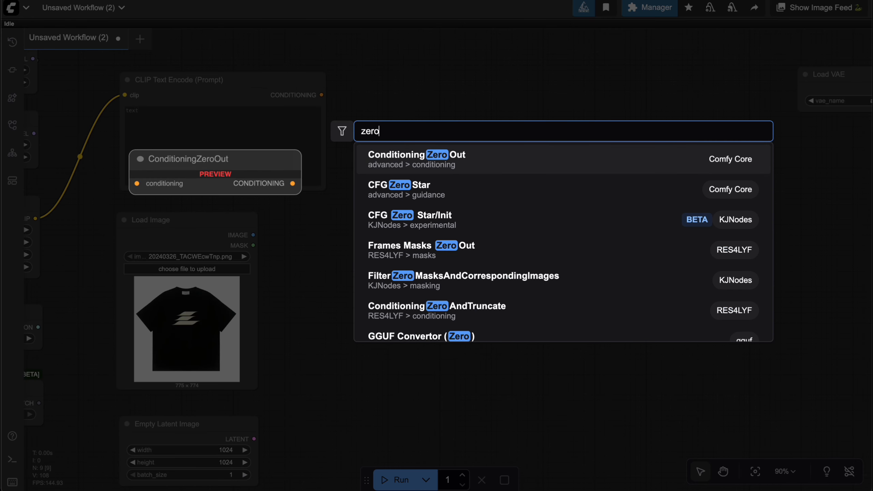
key(Return)
drag(489, 194, 464, 181)
drag(326, 98, 461, 164)
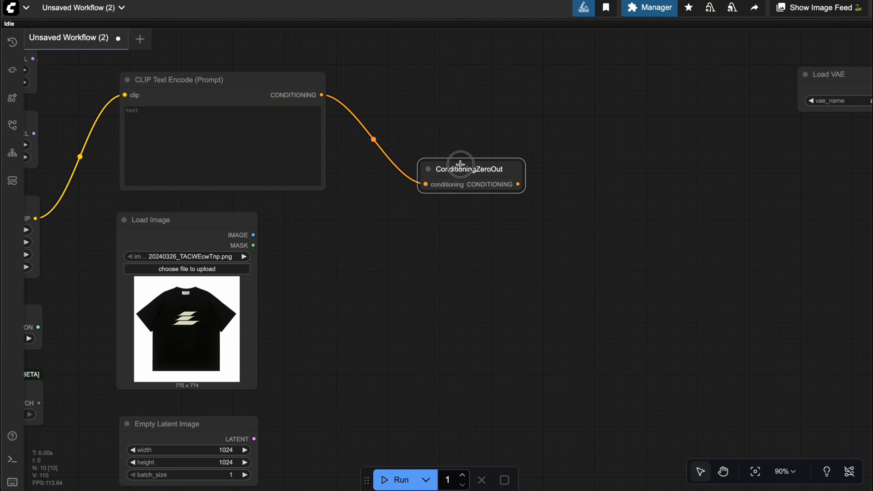
Add a CLIP Vision Encode node and connect the Load Image IMAGE and Load CLIP Vision CLIP_VISION outputs to it
drag(379, 264, 522, 196)
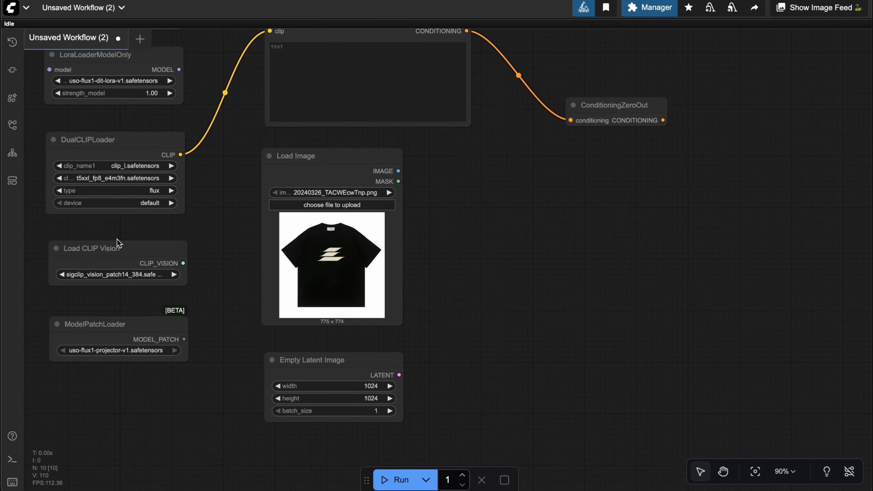
click(123, 248)
double_click(533, 251)
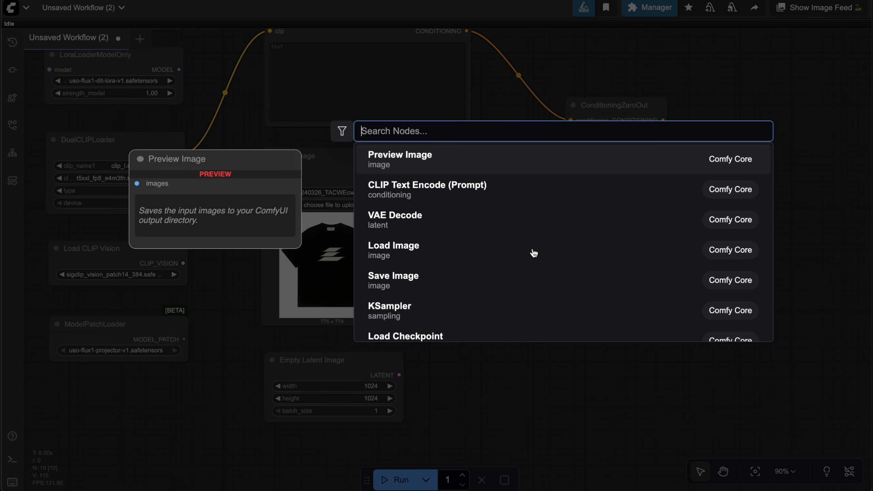
text(clip vi)
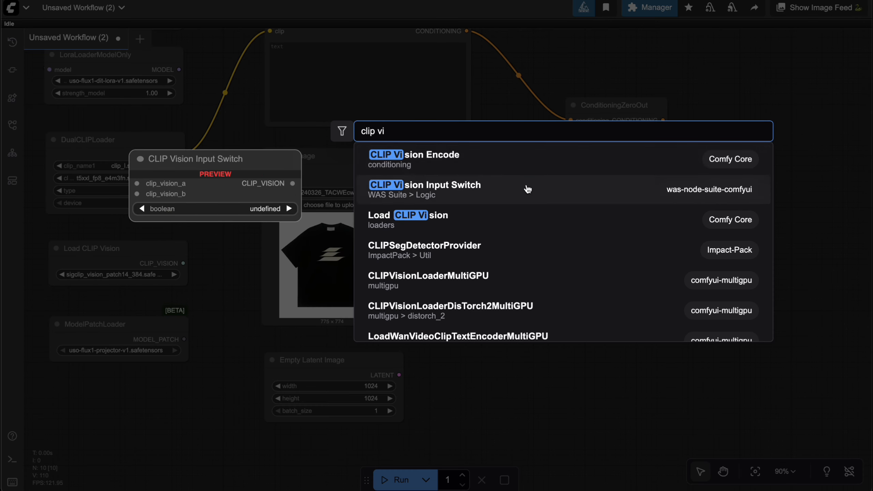
click(470, 157)
drag(398, 171, 538, 268)
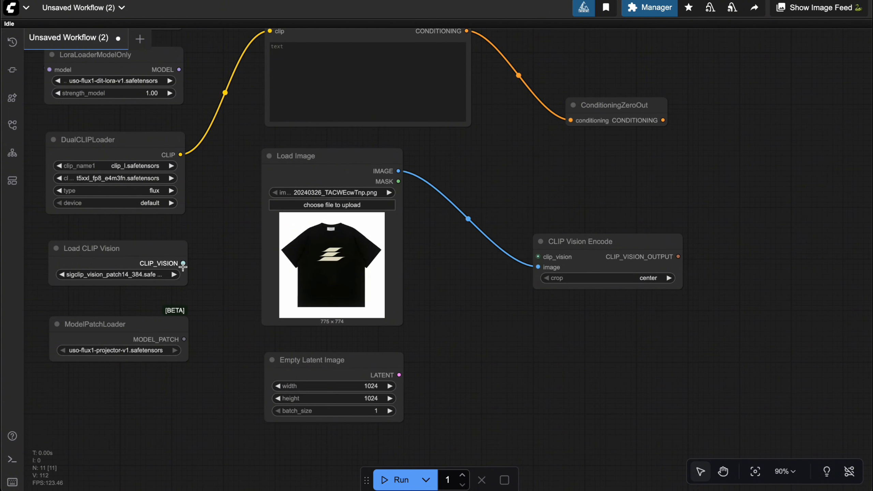
drag(182, 264, 440, 259)
drag(530, 256, 532, 256)
Add a USOStyleReference node beside CLIP Vision Encode and feed CLIP_VISION_OUTPUT into its clip_vision_output input
scroll(495, 193, right, 5)
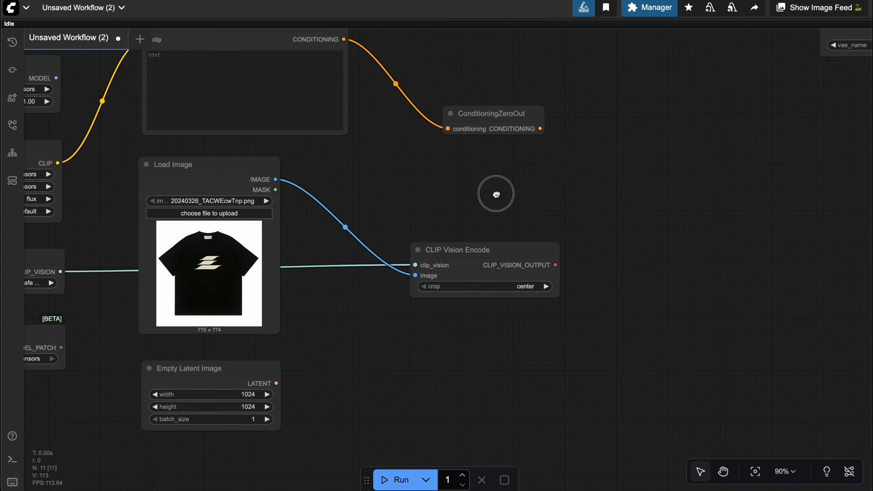
double_click(574, 258)
text(uso)
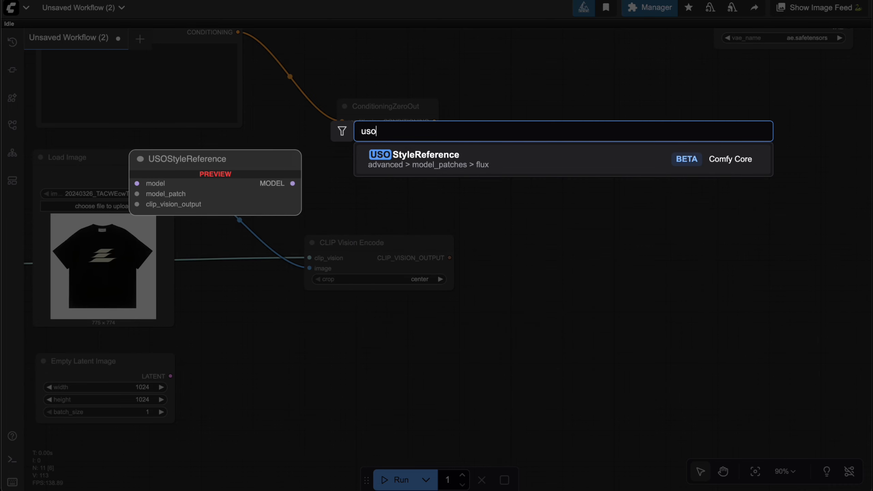
key(Return)
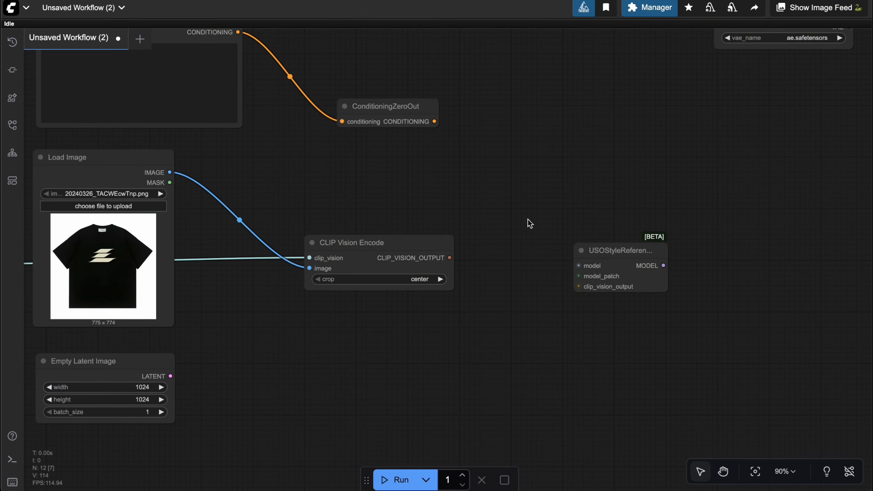
scroll(528, 220, down, 3)
drag(461, 253, 572, 277)
Connect the ModelPatchLoader's MODEL_PATCH and the LoraLoaderModelOnly's MODEL outputs to the matching USOStyleReference inputs
drag(503, 197, 616, 198)
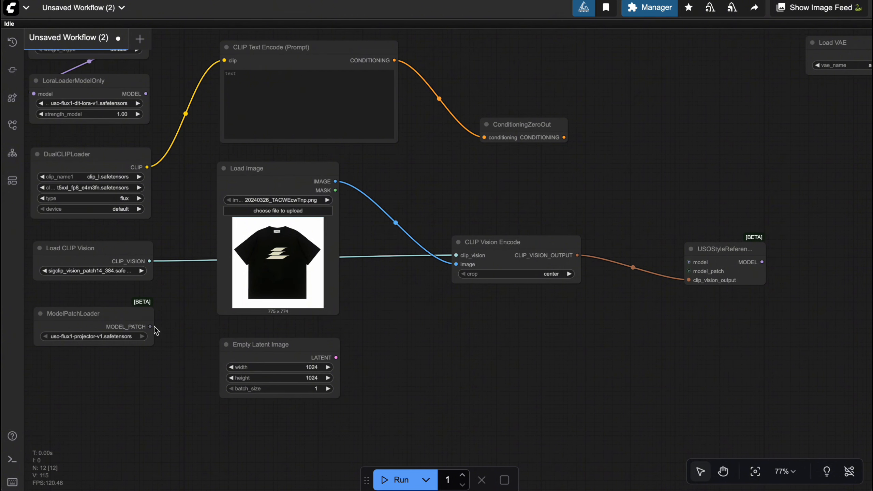
drag(153, 326, 689, 272)
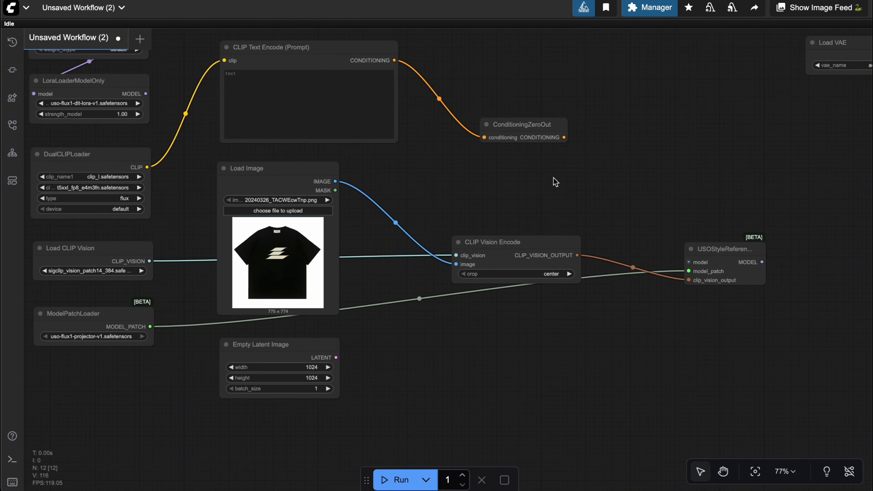
drag(554, 179, 557, 201)
drag(150, 118, 693, 285)
Add a KSampler node and position it directly beneath the Load VAE node
drag(673, 219, 429, 258)
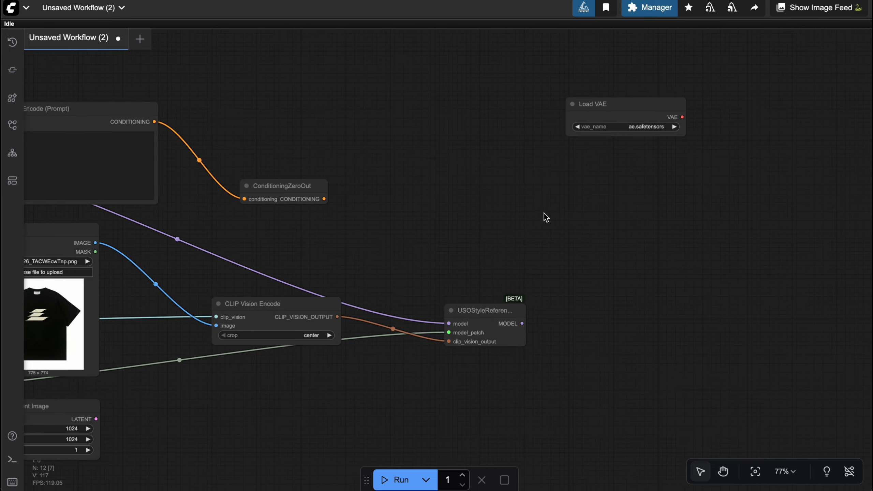
double_click(563, 210)
text(ksa)
key(Return)
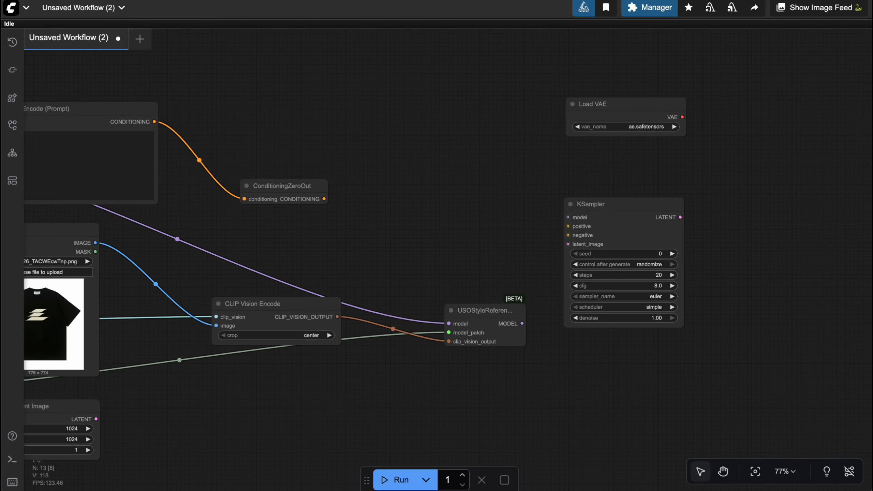
drag(623, 205, 618, 159)
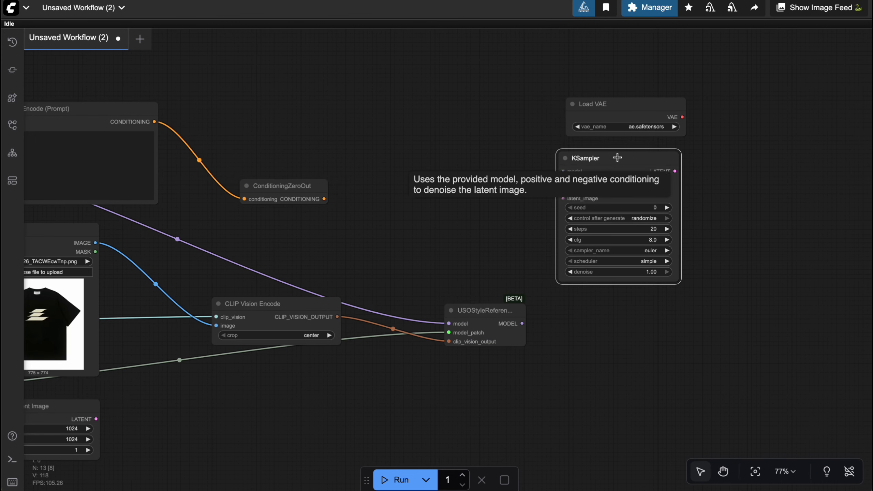
Wire the KSampler's model from USOStyleReference, positive from CLIP Text Encode, negative from ConditioningZeroOut and latent_image from Empty Latent Image
drag(523, 323, 563, 171)
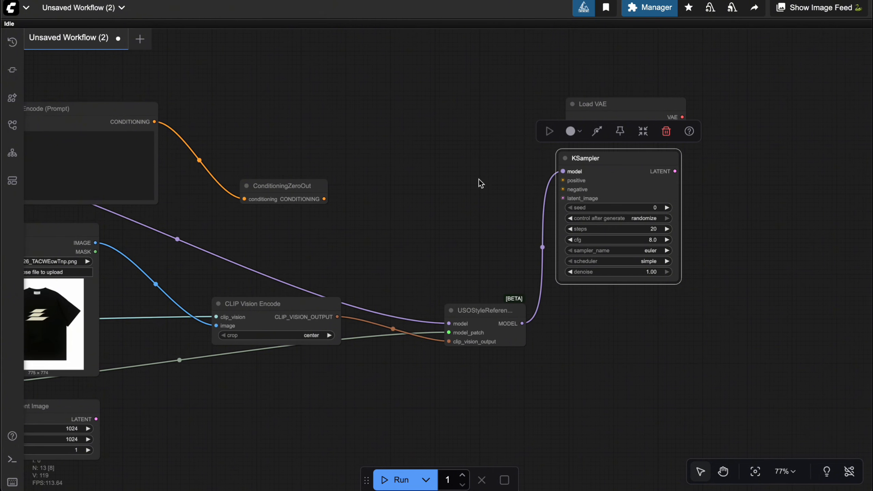
drag(331, 204, 563, 189)
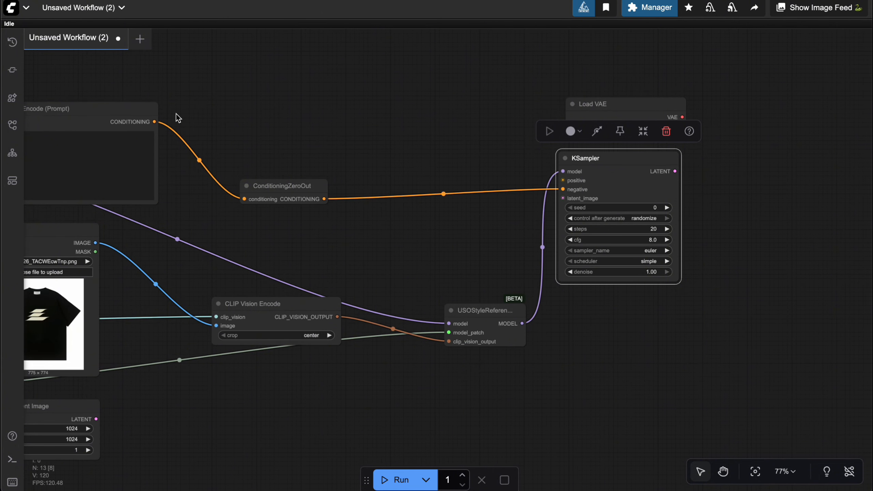
drag(156, 121, 563, 180)
drag(440, 254, 494, 228)
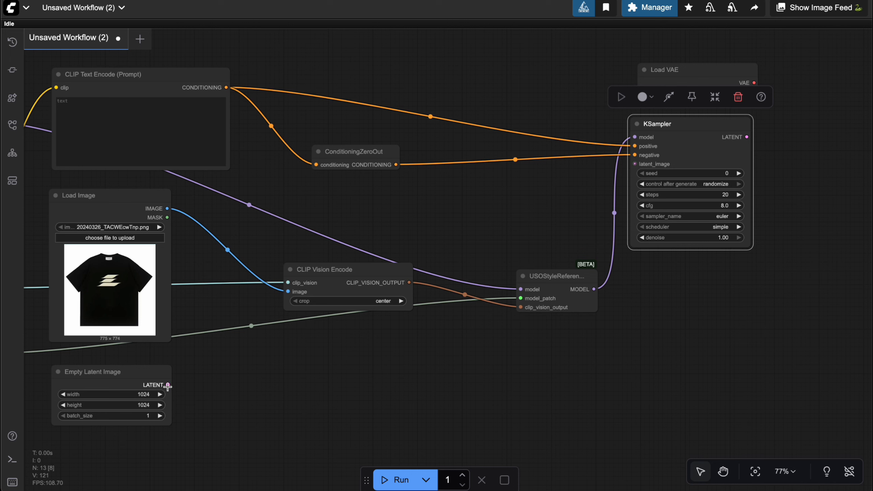
drag(168, 385, 635, 163)
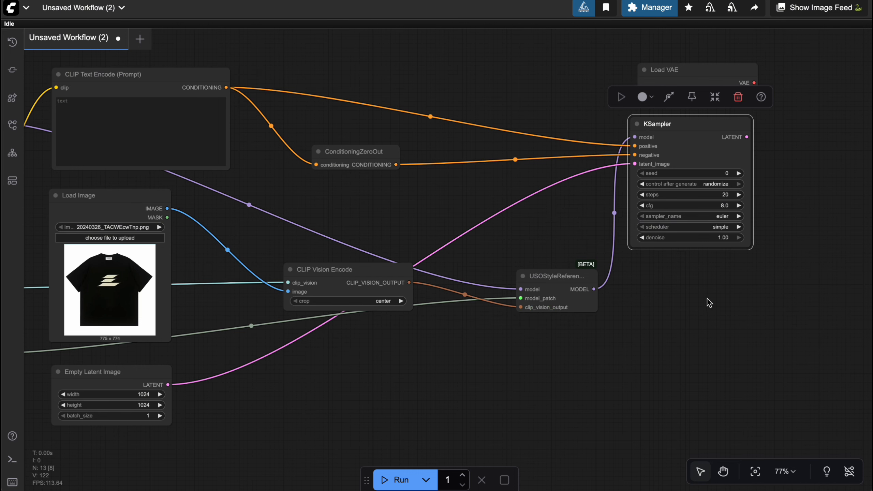
Set the KSampler's cfg to 1
drag(717, 322, 608, 350)
click(620, 235)
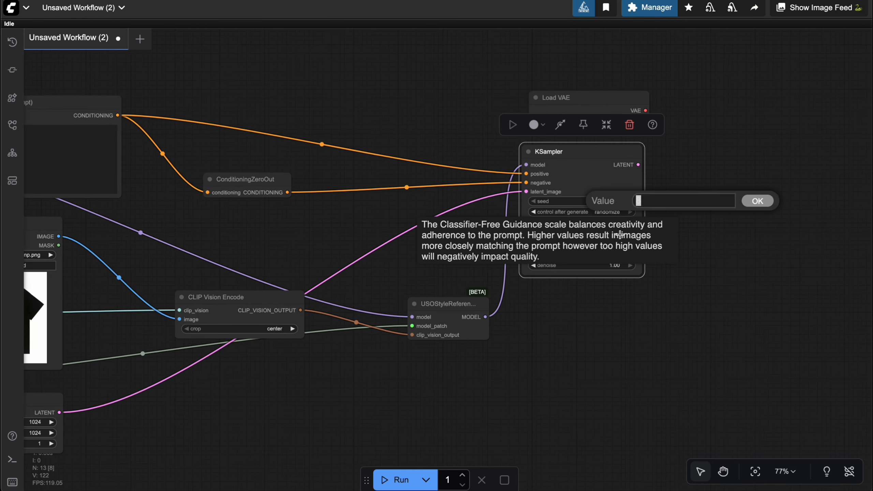
text(1)
key(Return)
Add a VAE Decode node beside the KSampler and connect the KSampler's LATENT and the Load VAE's VAE outputs to it
drag(697, 242, 604, 285)
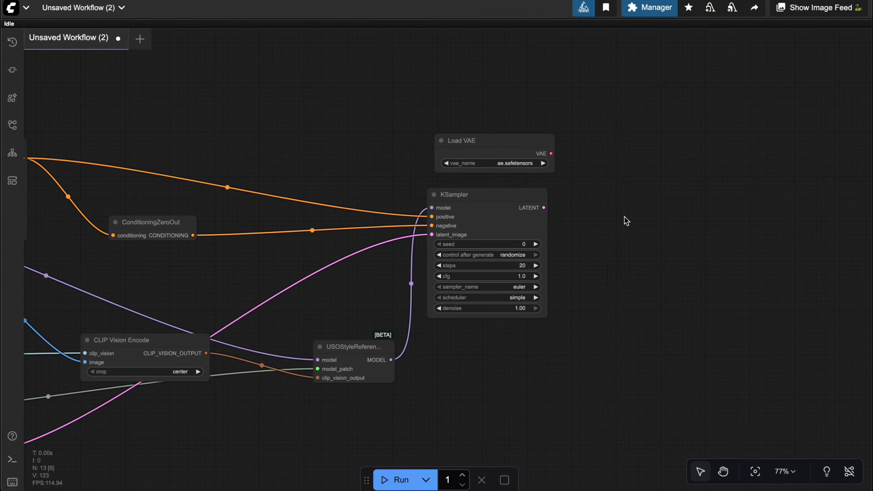
double_click(637, 223)
text(vae de)
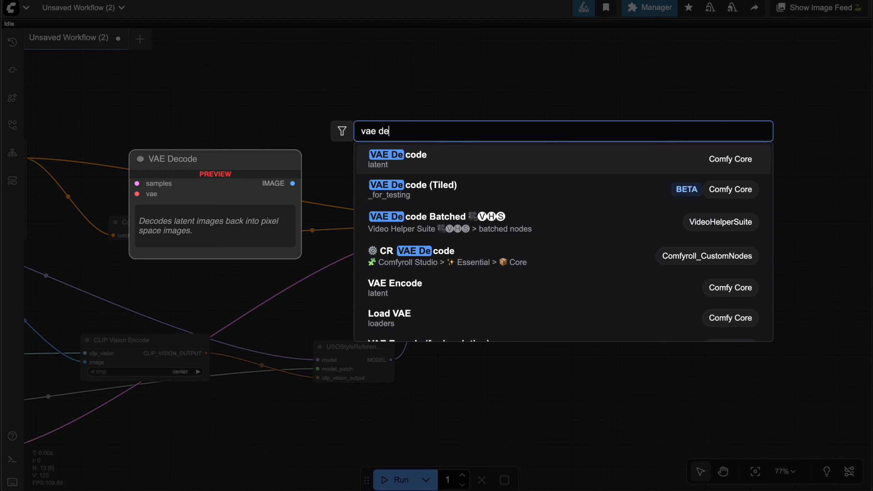
key(Return)
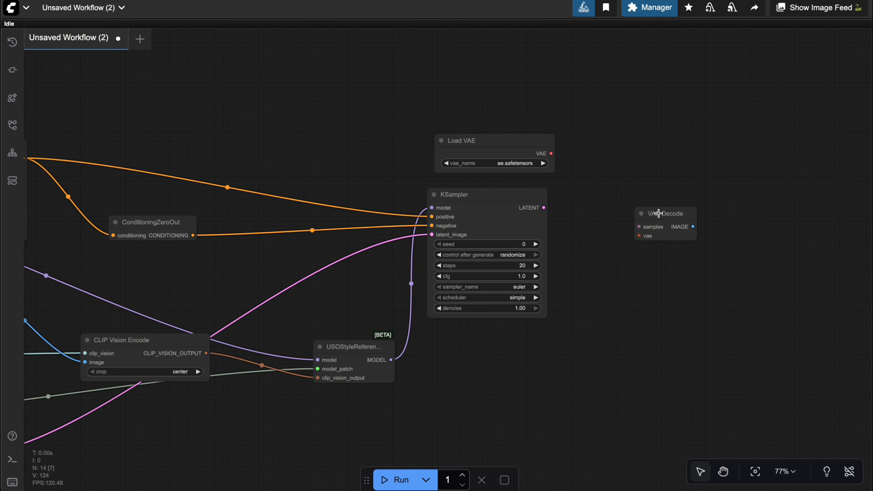
drag(658, 214, 635, 202)
drag(545, 208, 617, 214)
drag(551, 152, 615, 224)
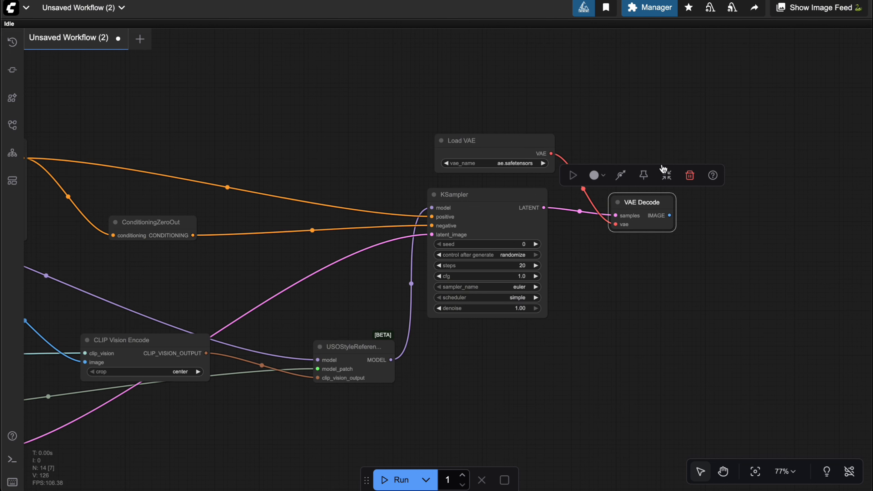
Add a Preview Image node, connect the VAE Decode's IMAGE output to it, and enlarge the node
scroll(616, 148, right, 5)
double_click(666, 222)
text(pre)
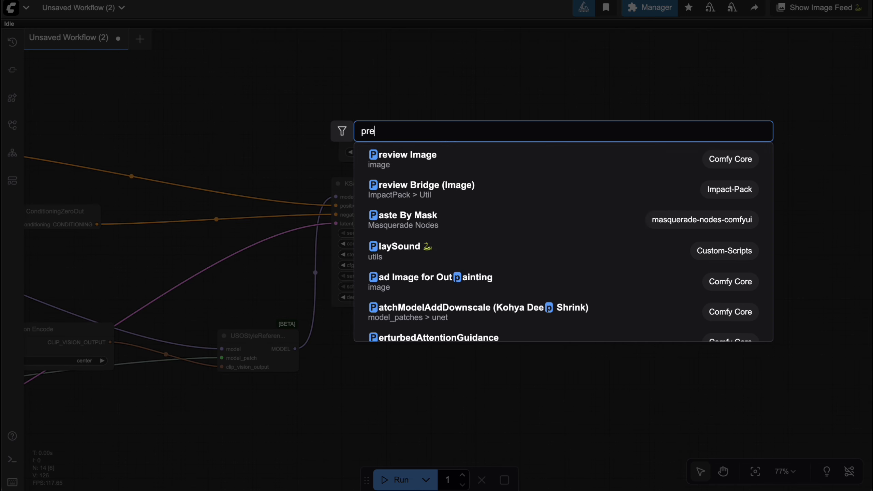
key(Return)
drag(575, 204, 656, 200)
click(657, 193)
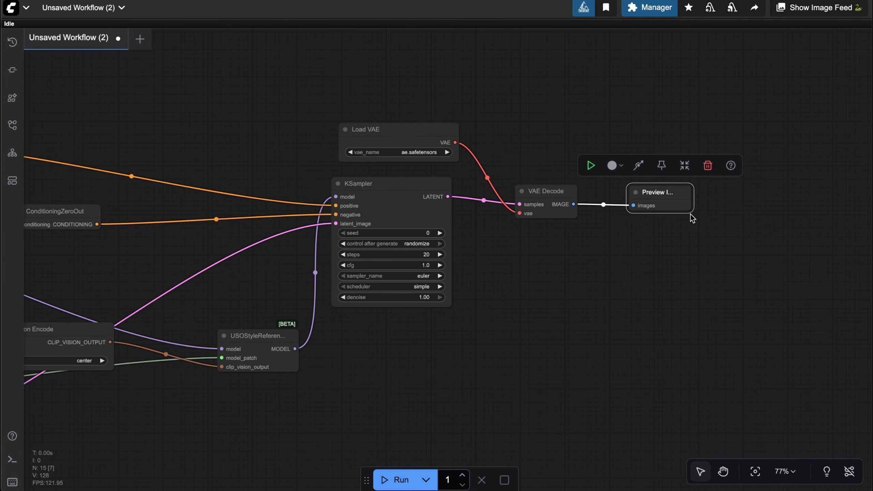
drag(689, 210, 795, 358)
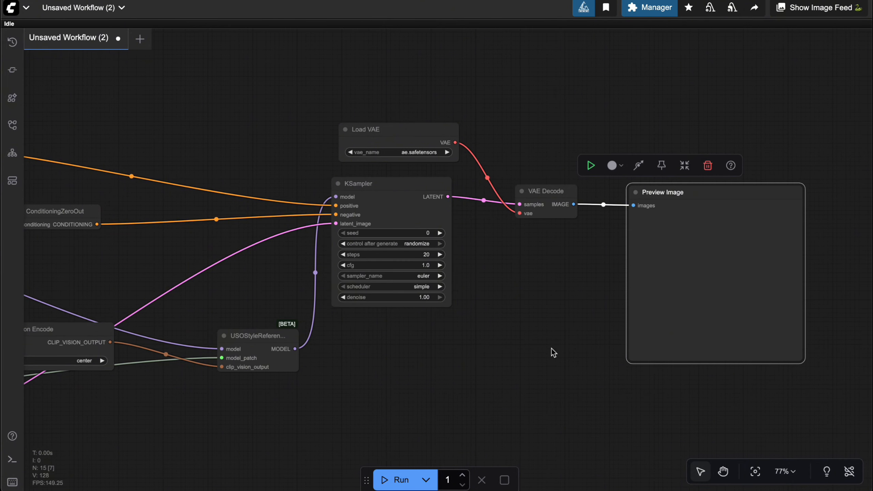
Examine the wired workflow, including its prompt, reference image, USO style reference and sampler nodes
drag(580, 360, 670, 384)
scroll(671, 386, down, 7)
scroll(671, 385, up, 6)
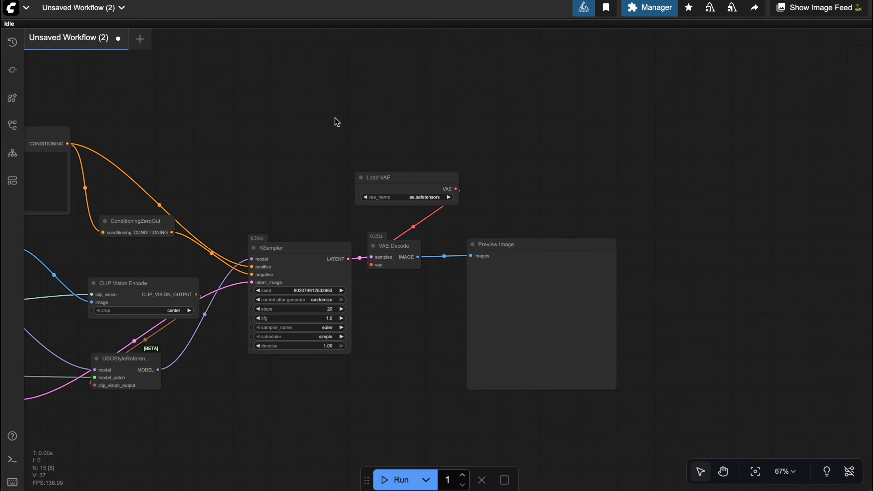
drag(335, 120, 567, 138)
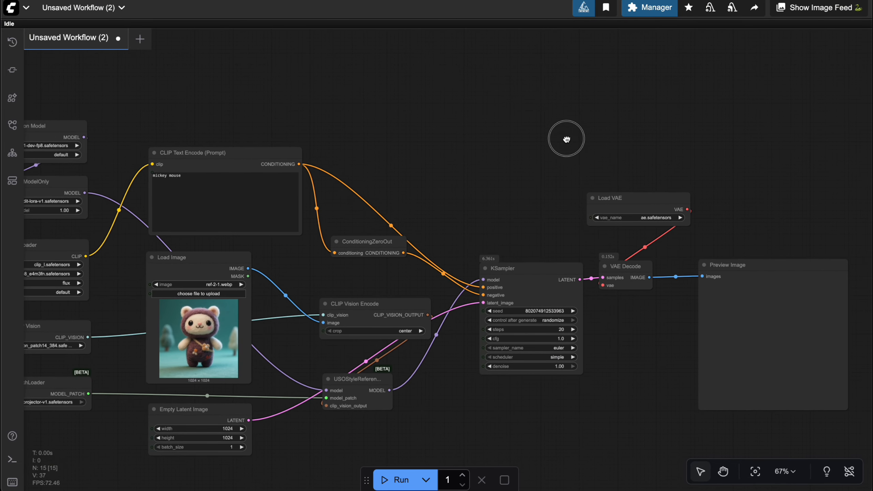
scroll(507, 177, up, 3)
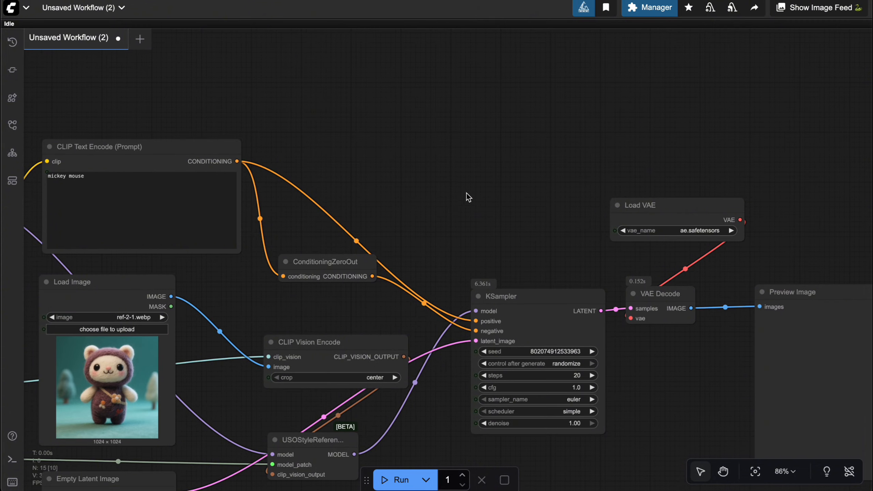
drag(468, 195, 657, 119)
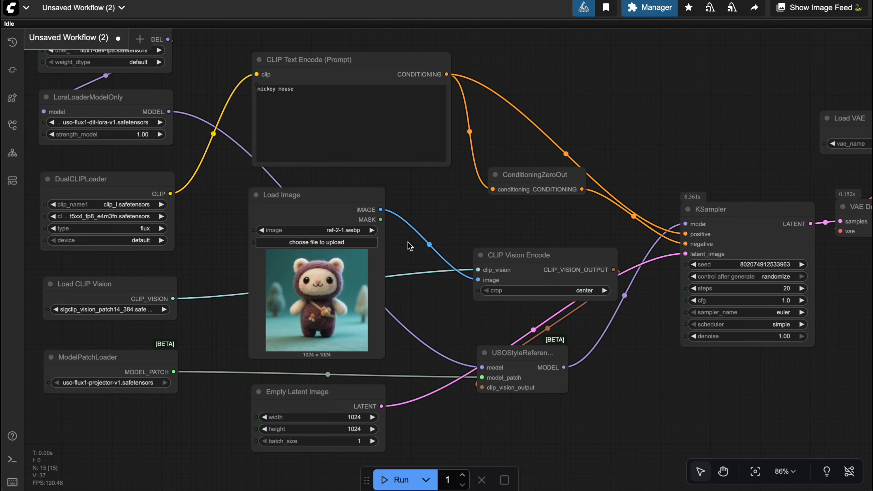
drag(409, 246, 423, 224)
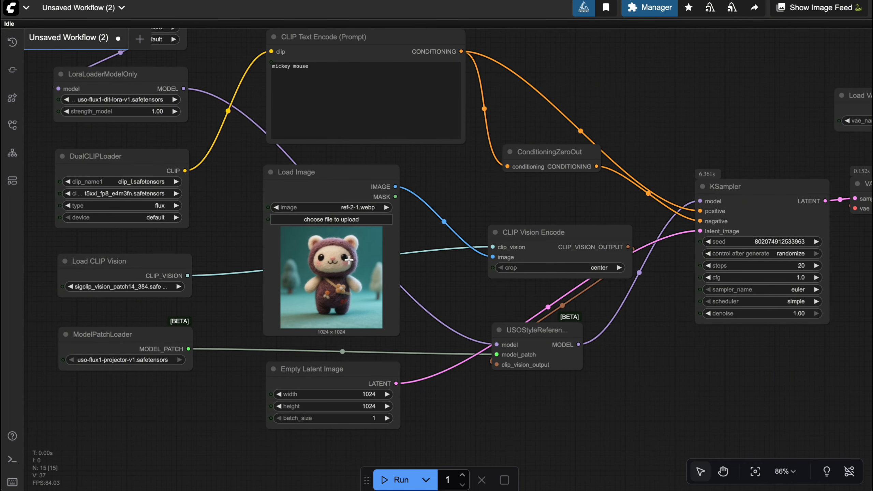
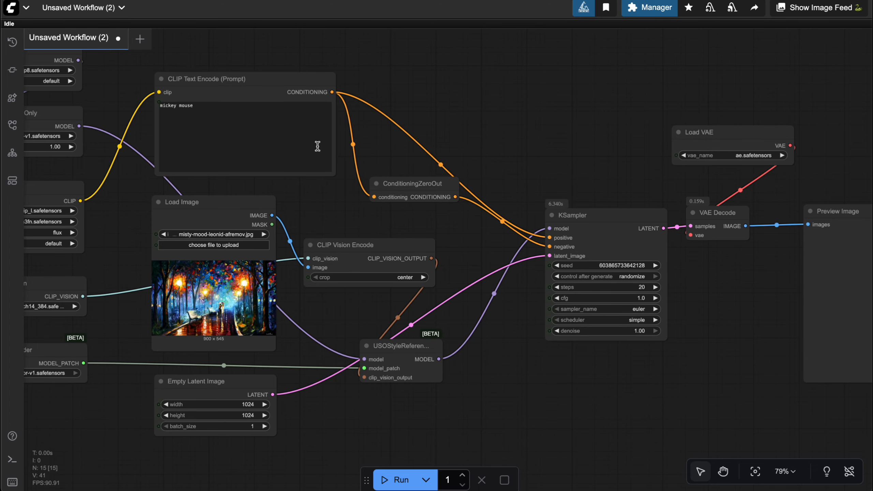
Run the workflow with the "mickey mouse" prompt and bring the Preview Image node into view
scroll(318, 147, up, 4)
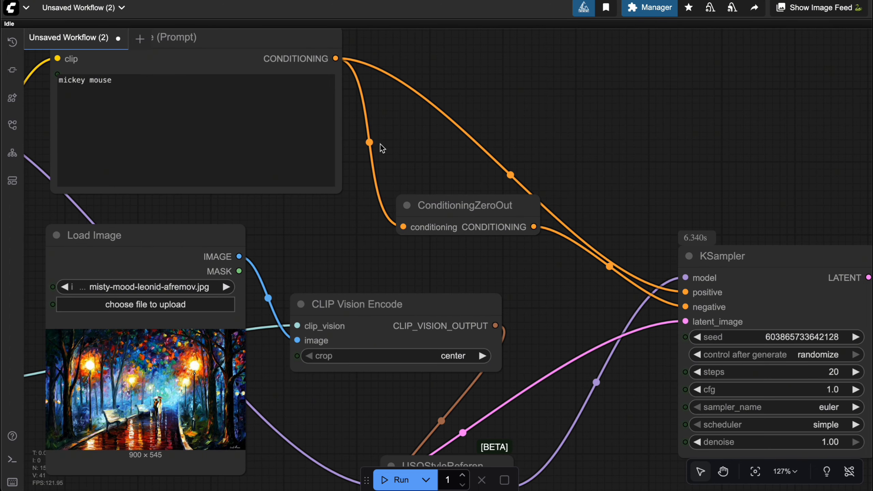
scroll(380, 146, up, 1)
click(226, 124)
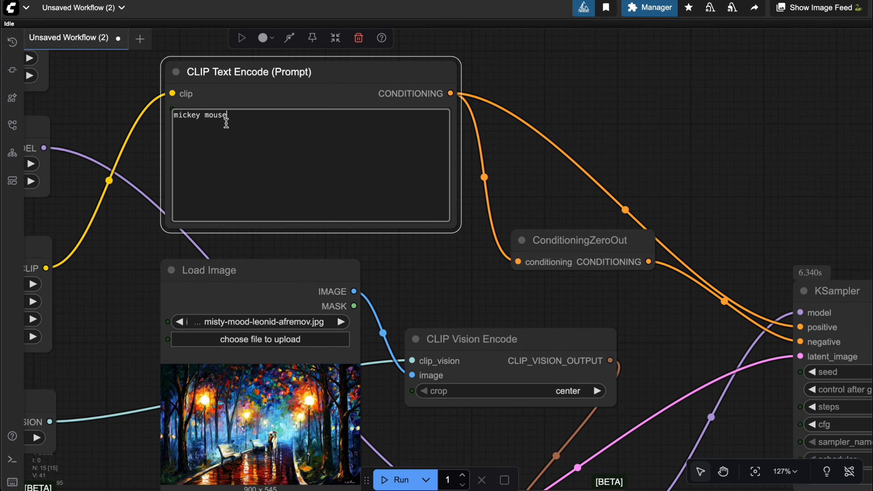
click(432, 258)
click(397, 480)
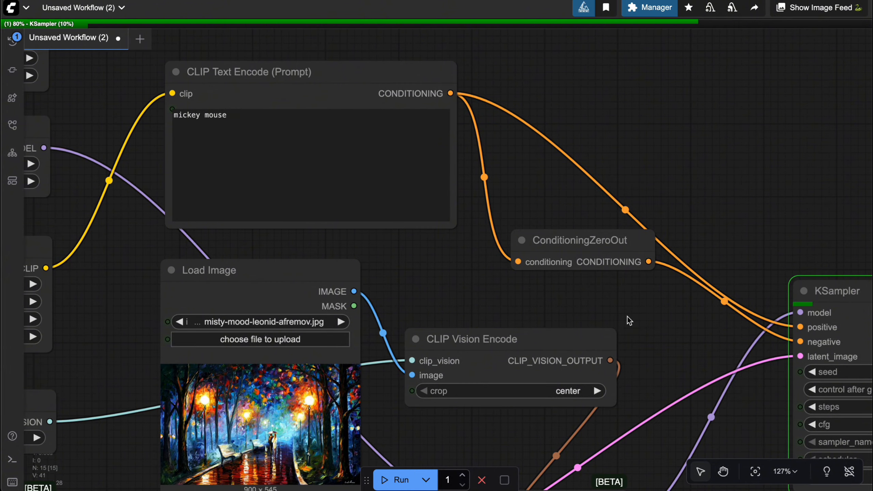
drag(628, 317, 387, 241)
scroll(523, 239, down, 6)
drag(634, 274, 430, 263)
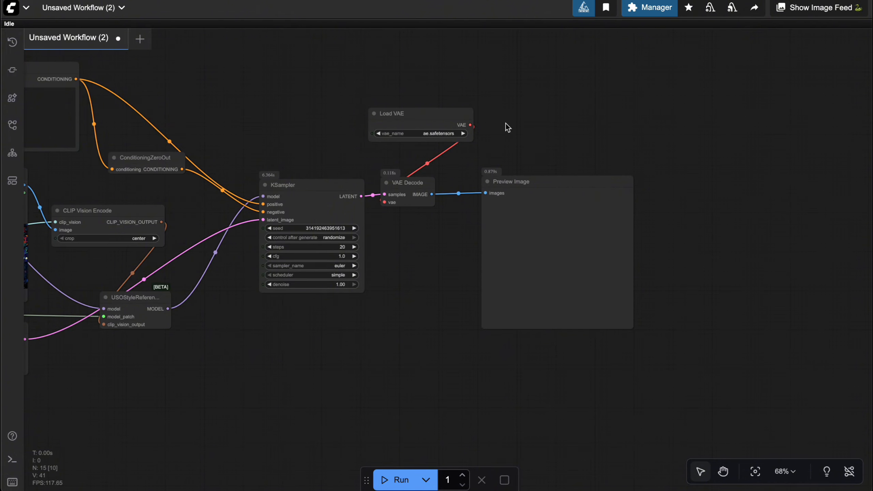
scroll(478, 140, down, 1)
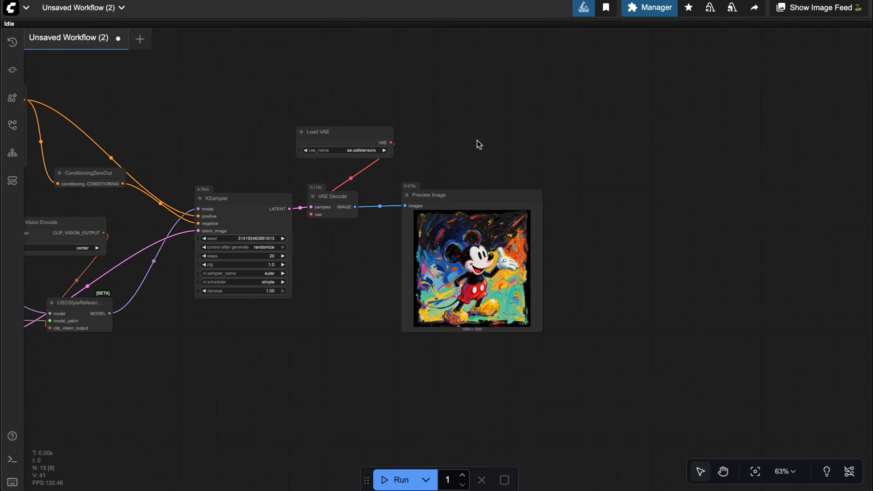
Open the generated Mickey Mouse image at full size and compare it with the style reference painting
right_click(460, 248)
click(483, 189)
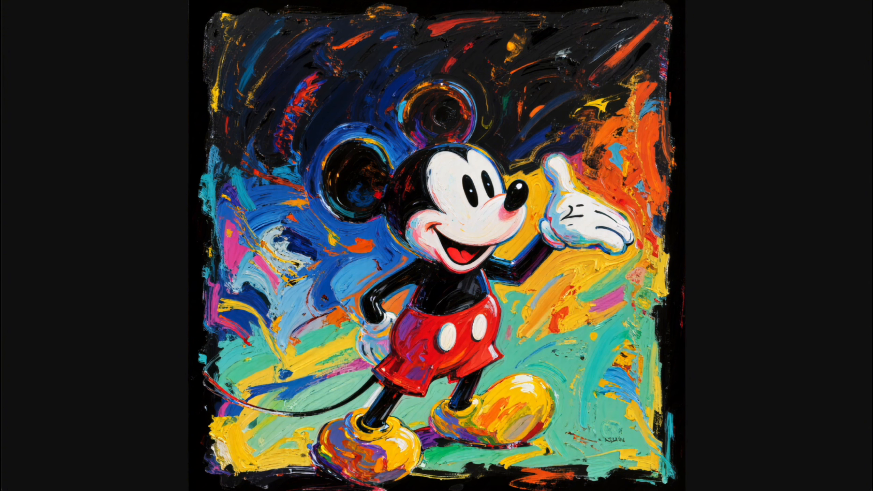
key(ctrl+Tab)
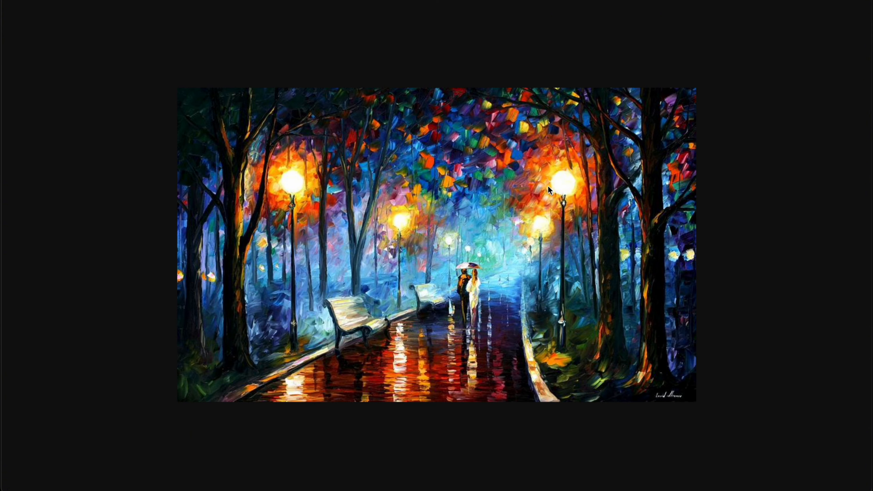
key(ctrl+shift+Tab)
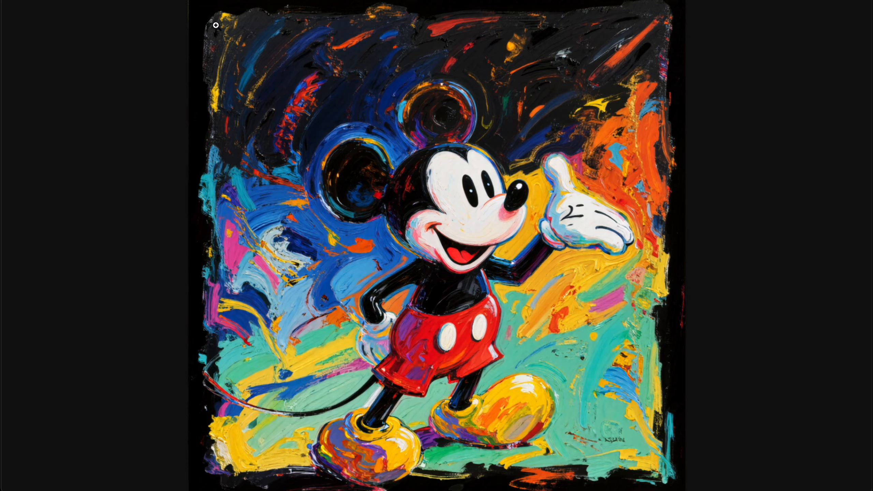
key(Escape)
Replace the text in the CLIP Text Encode (Prompt) node with "spider man"
drag(229, 127, 618, 134)
scroll(405, 86, up, 5)
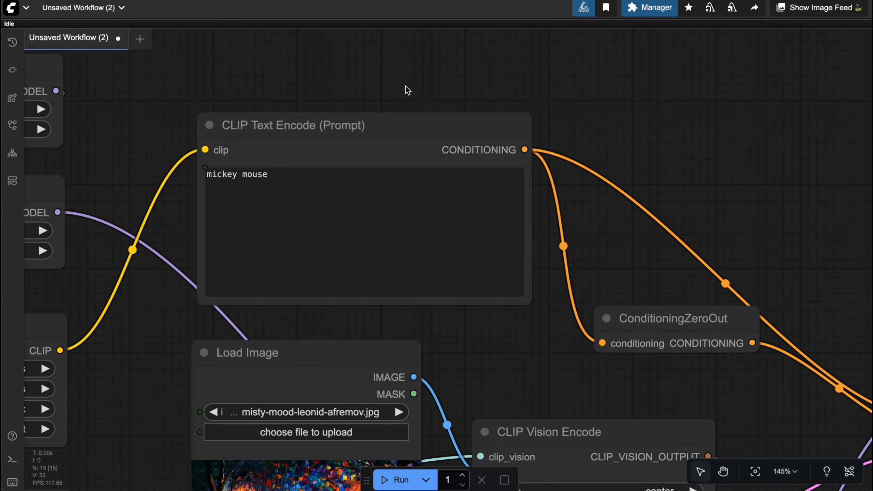
scroll(425, 70, left, 3)
double_click(301, 168)
key(ctrl+a)
text(sp)
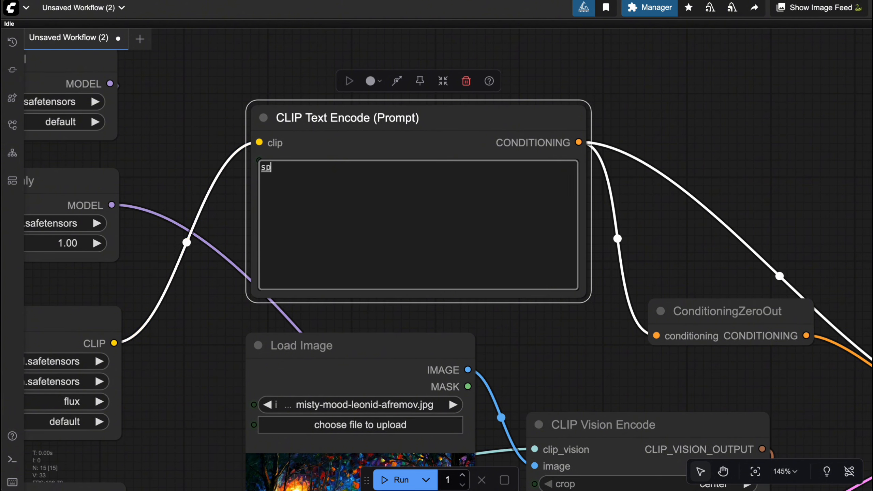
text(ider)
scroll(494, 330, up, 2)
click(508, 333)
scroll(509, 332, down, 8)
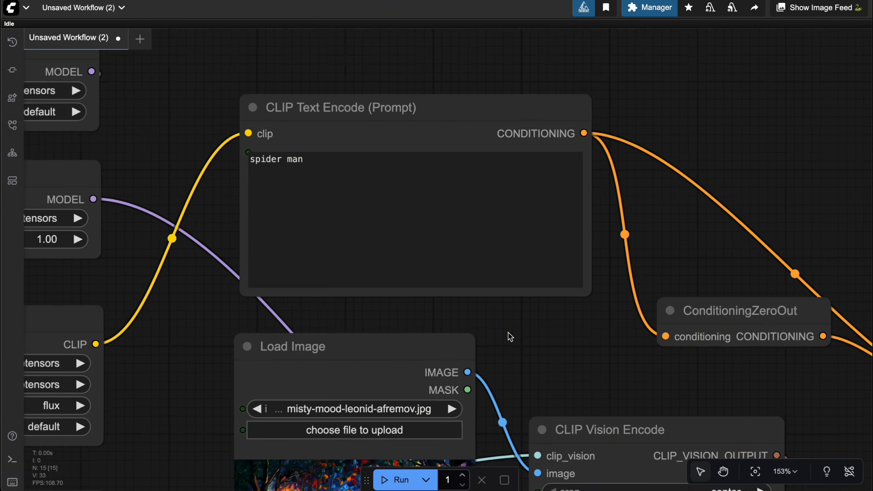
Run the workflow with the spider man prompt and open the resulting preview image at full size
drag(611, 284, 471, 170)
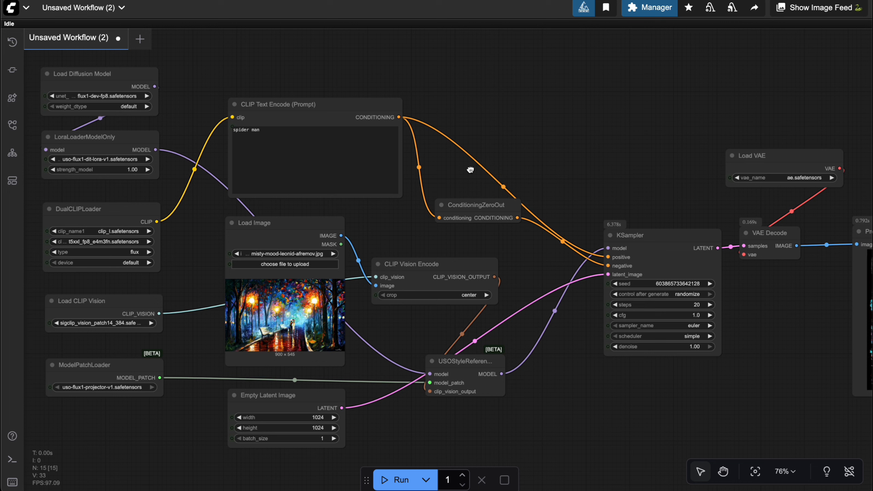
click(409, 467)
drag(561, 417, 347, 400)
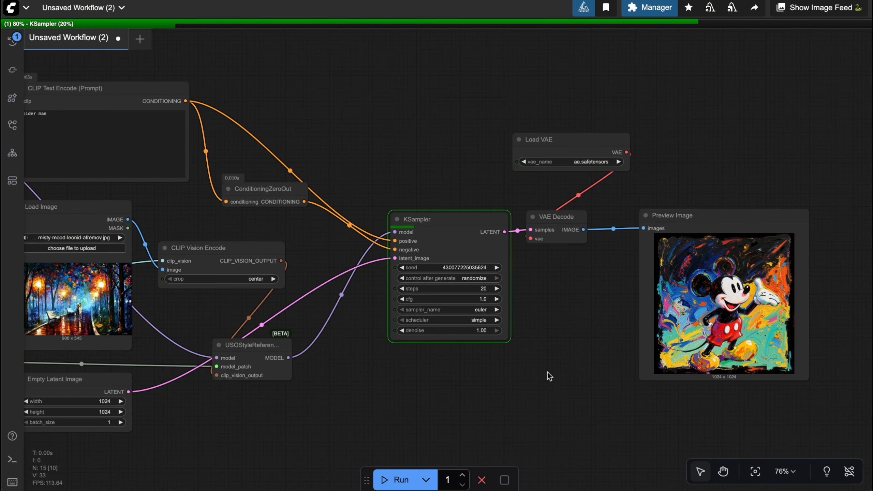
drag(548, 373, 411, 326)
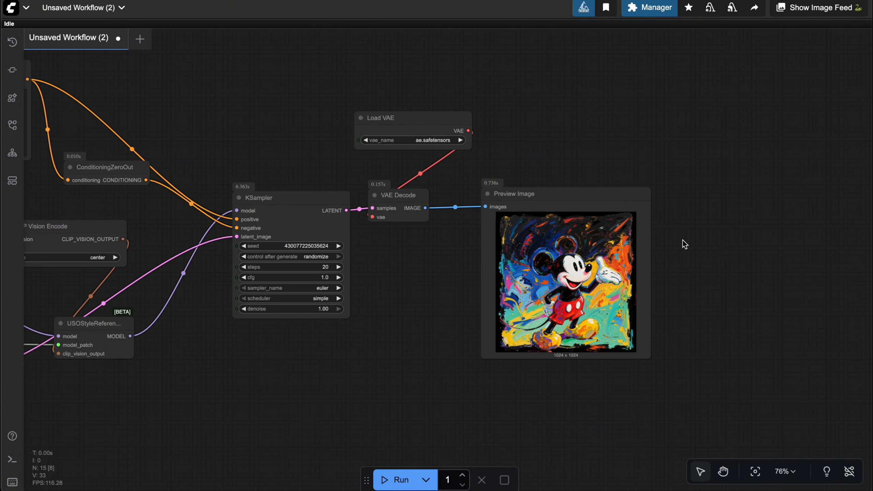
drag(683, 240, 662, 230)
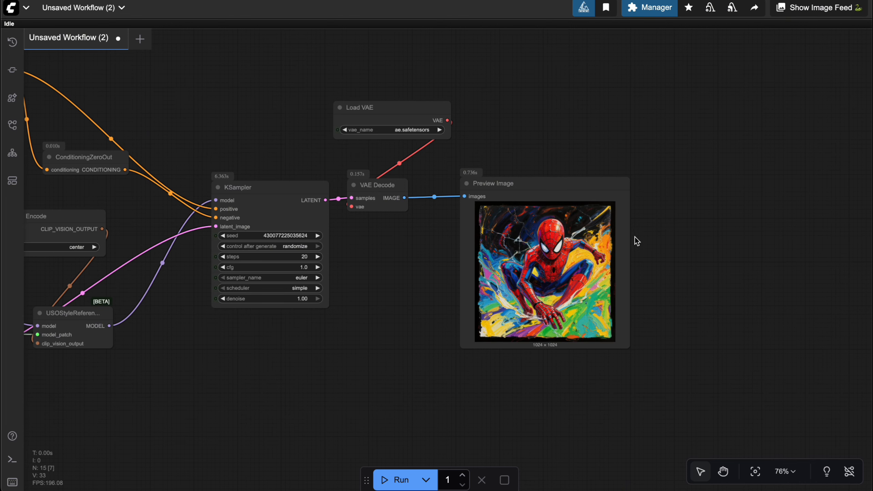
right_click(529, 252)
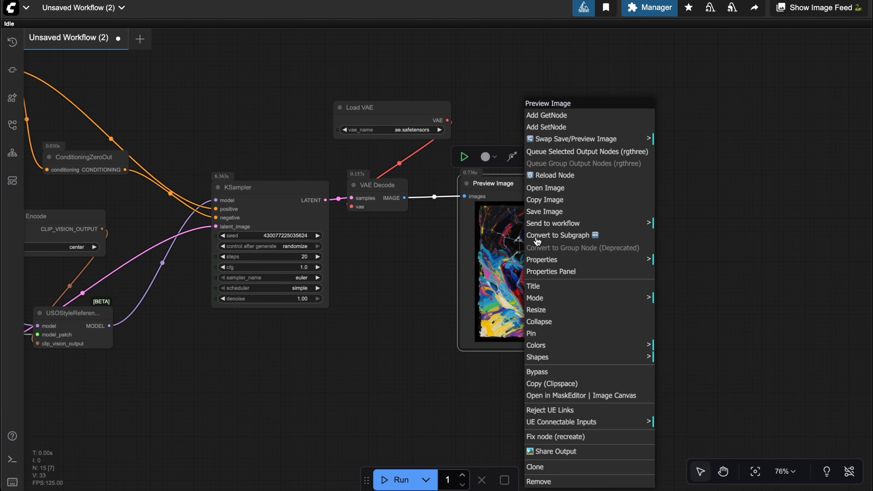
click(544, 197)
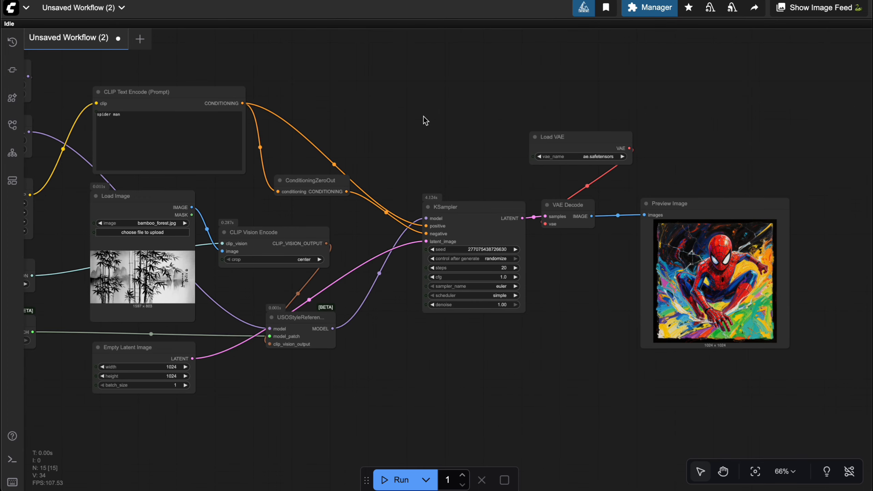
View the bamboo_forest.jpg reference from the Load Image node at full size, then return to the workflow
drag(423, 116, 538, 103)
right_click(266, 241)
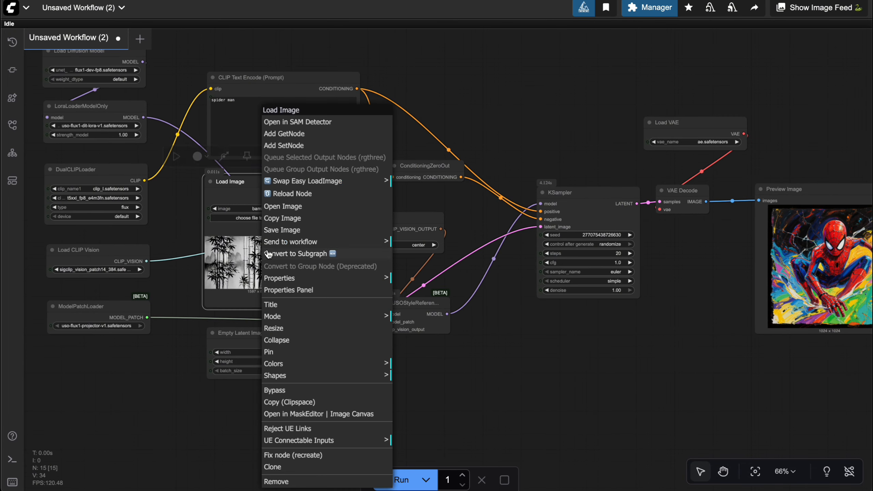
click(286, 207)
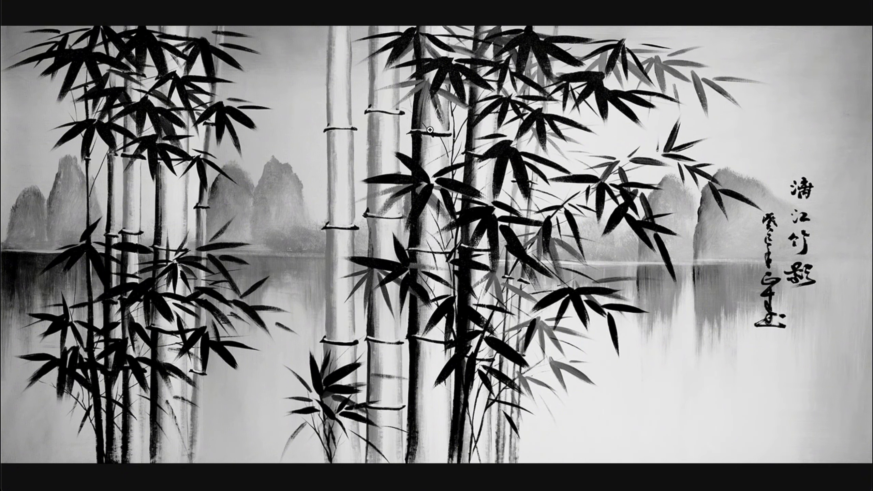
key(super+w)
click(380, 118)
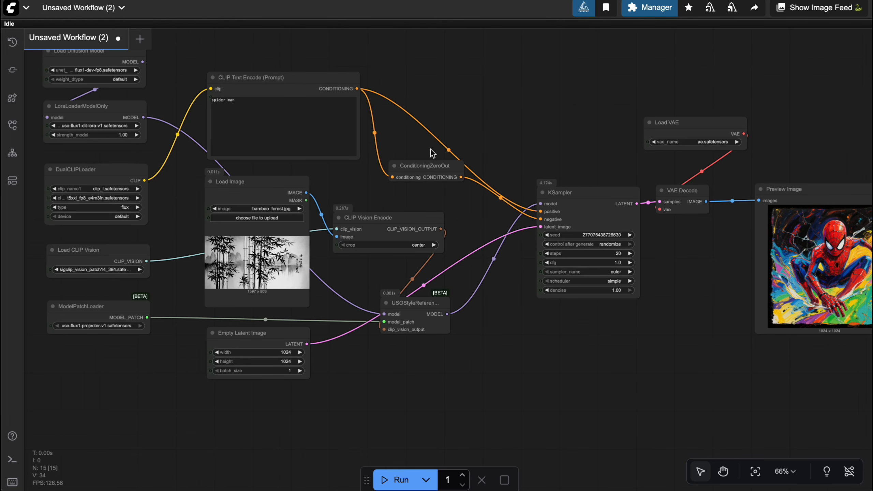
Run the workflow with the bamboo_forest.jpg style reference and open the generated image at full size
click(395, 480)
drag(639, 367, 320, 315)
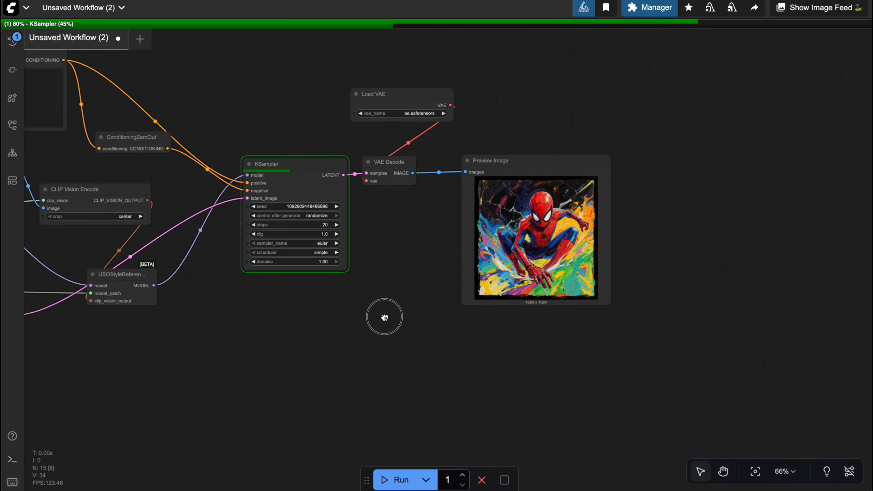
drag(381, 309, 355, 298)
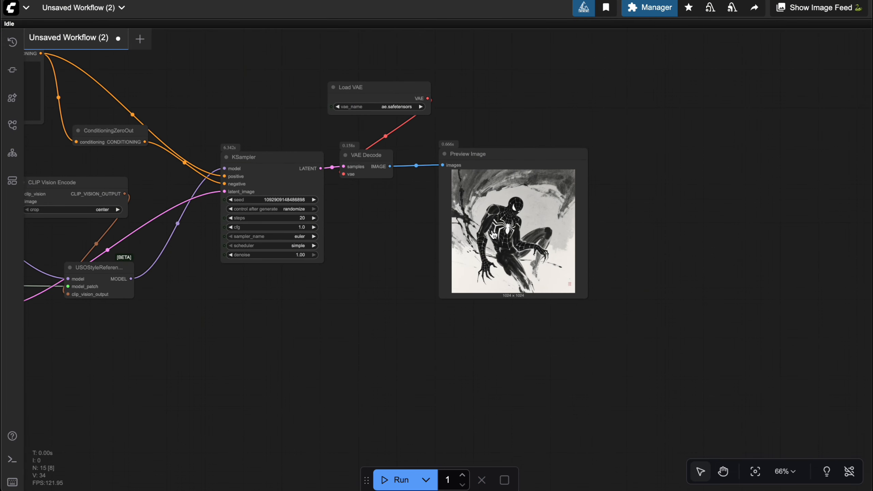
right_click(493, 234)
click(504, 188)
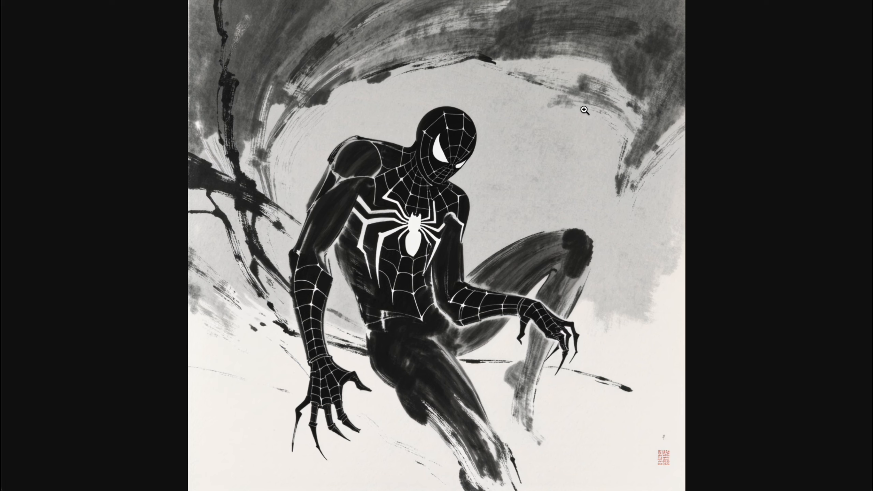
Place the second Load Image node, holding misty-mood-leonid-afremov.jpg, below the Empty Latent Image node
drag(421, 389, 579, 312)
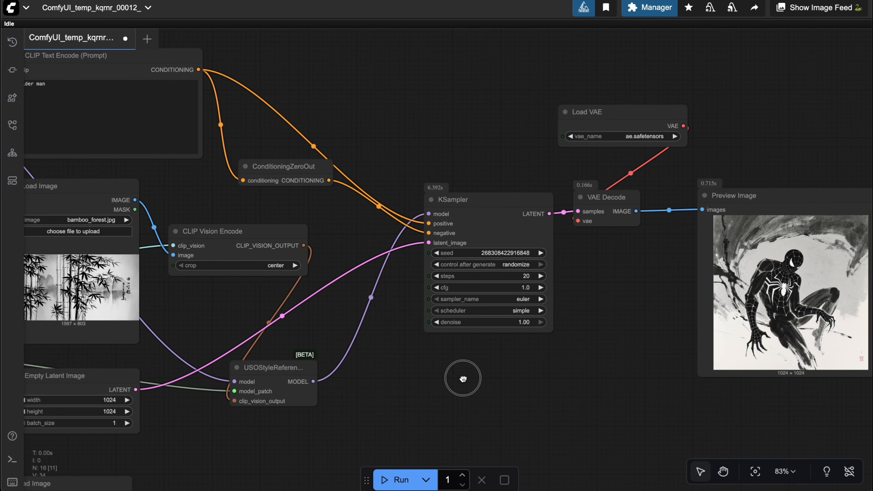
drag(504, 351, 528, 227)
drag(238, 316, 251, 302)
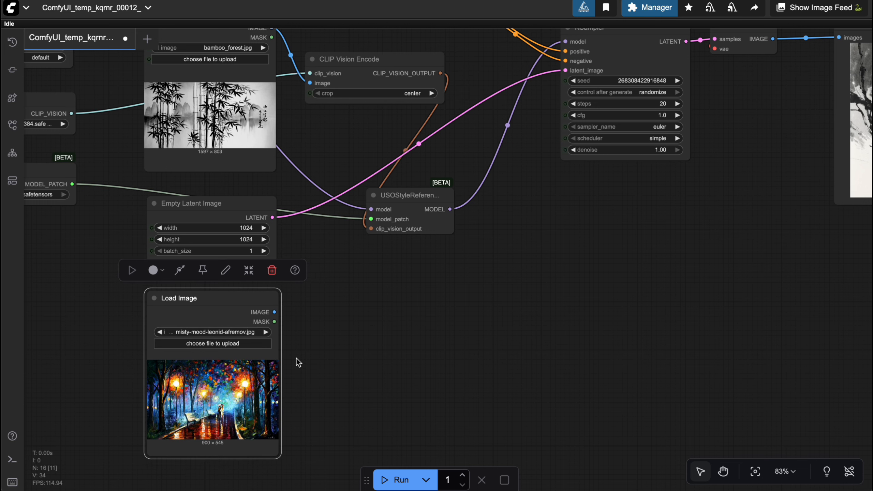
click(314, 355)
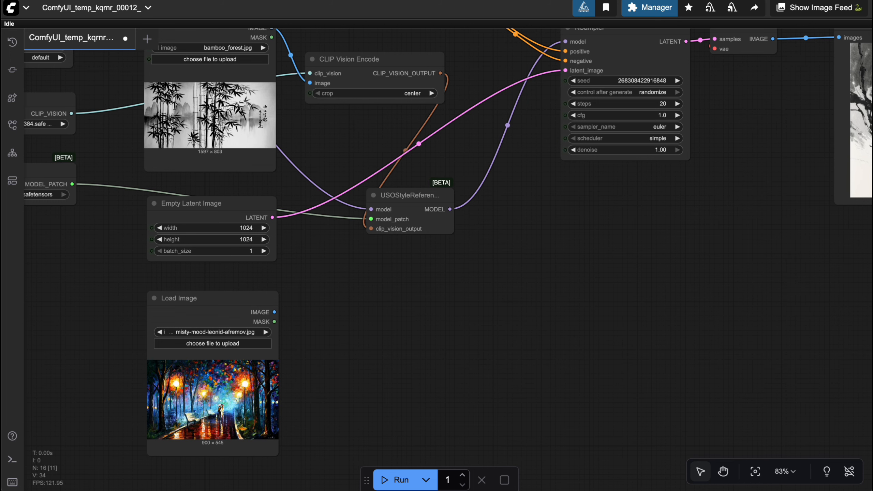
Add a CLIP Vision Encode node beside the second Load Image and connect that node's IMAGE and the Load CLIP Vision's CLIP_VISION outputs to it
drag(354, 318, 335, 317)
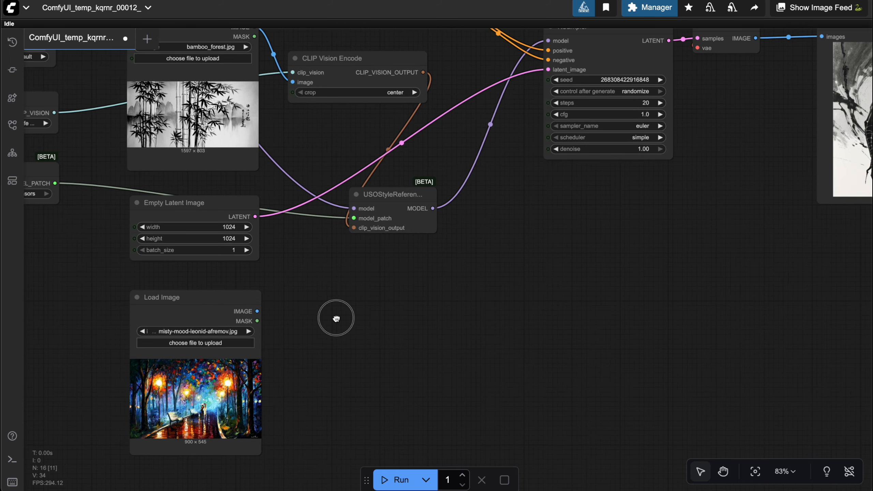
double_click(370, 332)
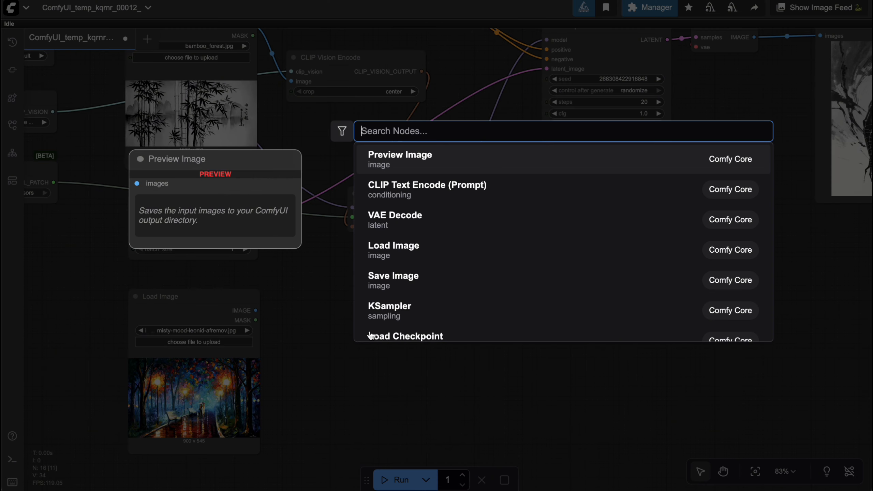
text(clip vis)
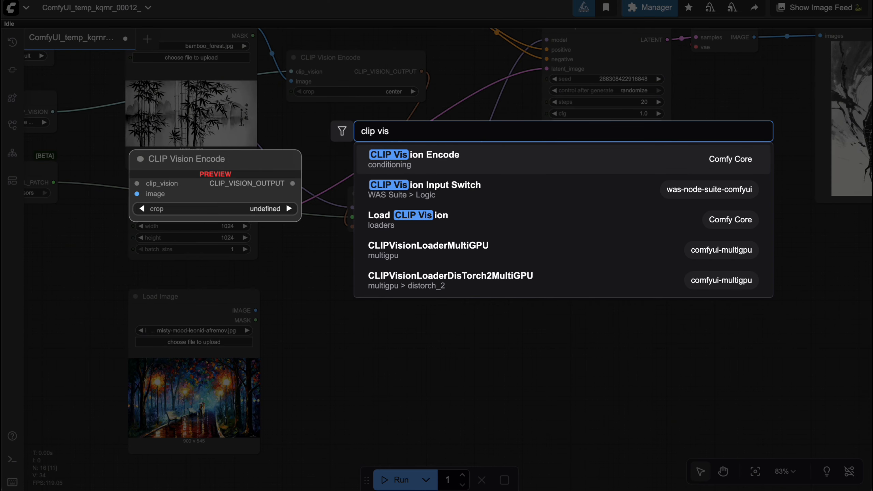
key(Return)
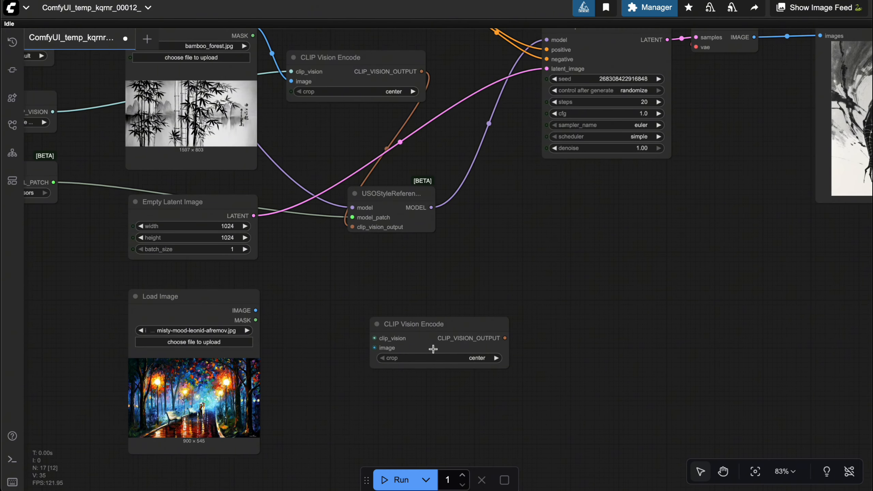
drag(399, 321, 329, 321)
drag(258, 310, 307, 344)
scroll(302, 268, left, 2)
scroll(104, 200, left, 2)
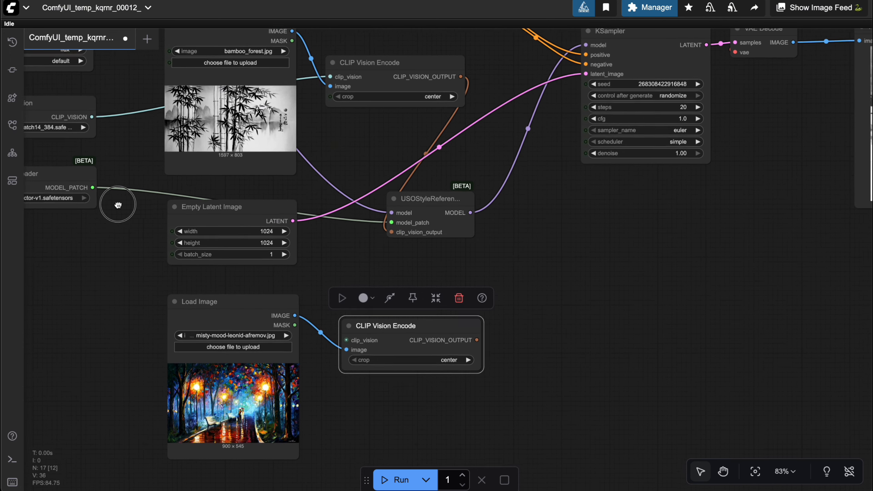
drag(96, 117, 351, 340)
Add a second USOStyleReference node and place it beside the new CLIP Vision Encode node
double_click(557, 316)
text(uso)
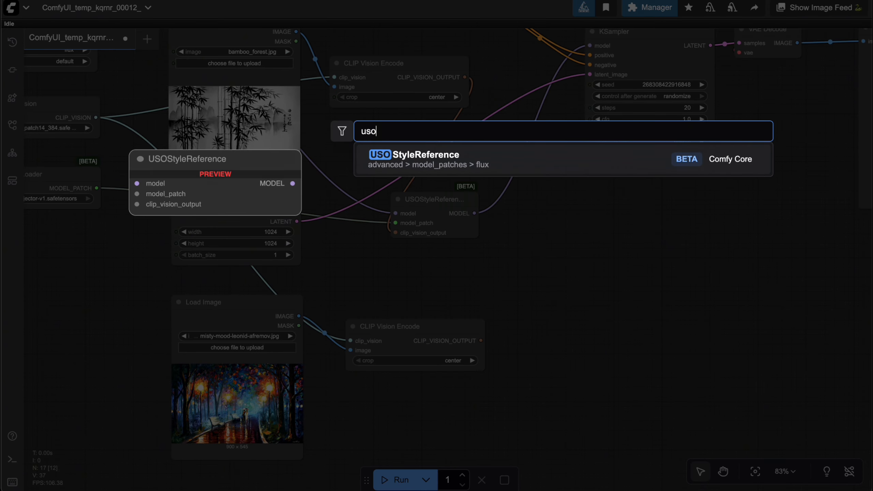
key(Return)
drag(587, 310, 573, 331)
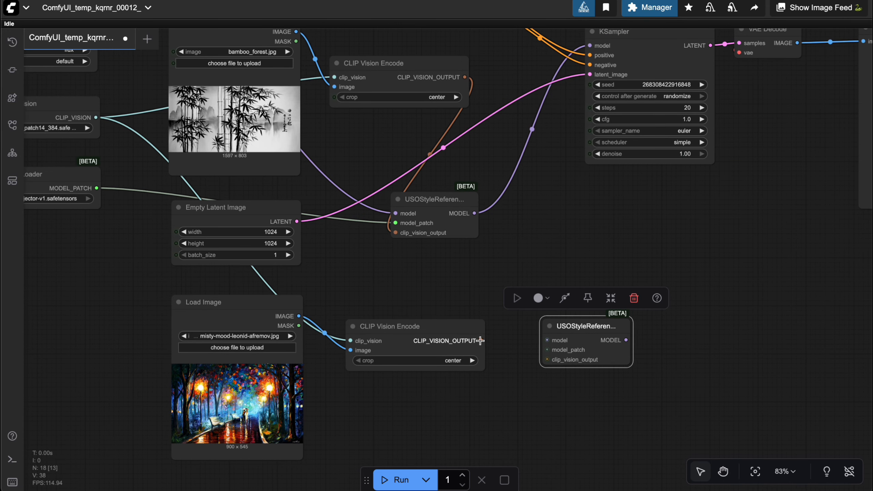
Wire the new CLIP Vision Encode's output, the ModelPatchLoader's MODEL_PATCH and the first USOStyleReference's MODEL, rerouted from the KSampler, into the second USOStyleReference
drag(481, 340, 547, 360)
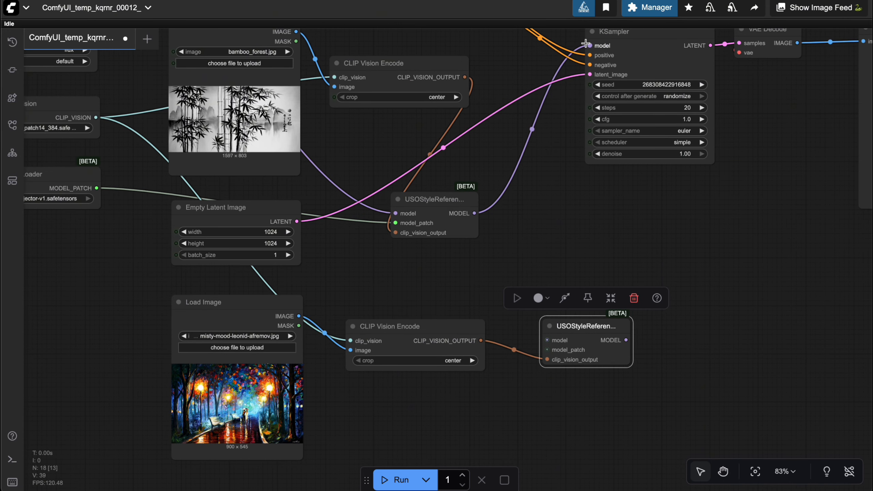
drag(590, 45, 547, 339)
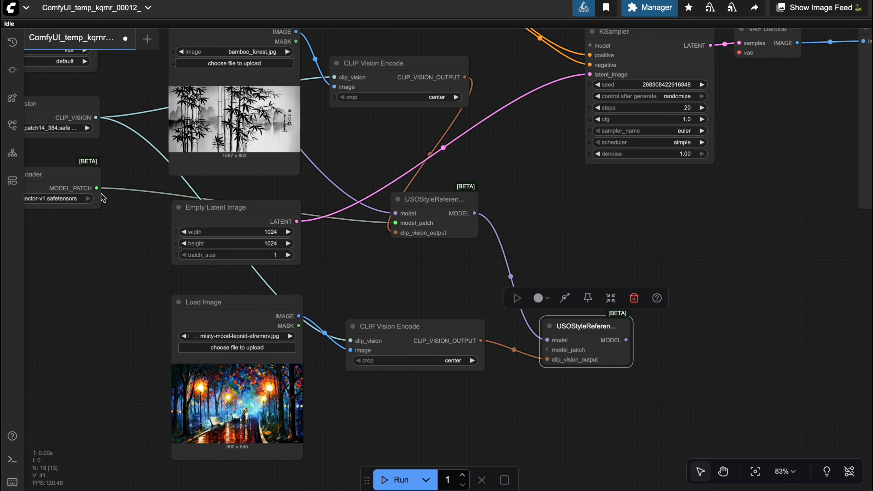
drag(96, 188, 548, 350)
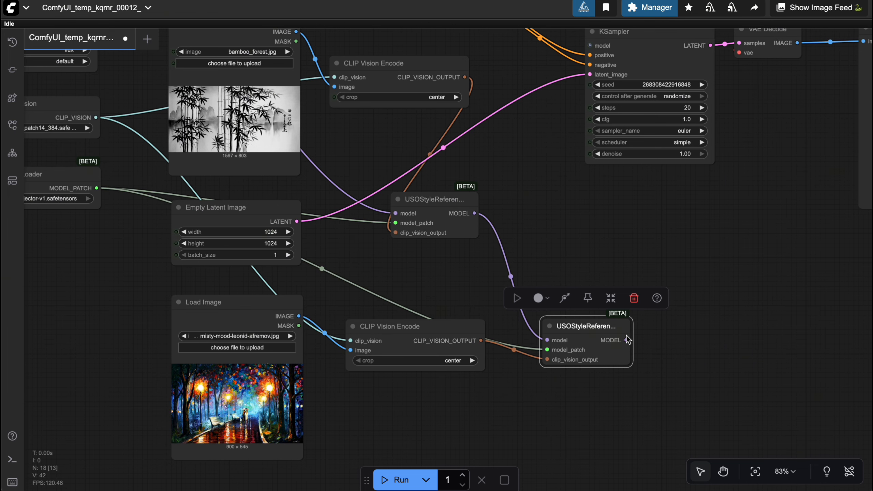
Connect the second USOStyleReference's MODEL output to the KSampler's model input and run the workflow
drag(628, 339, 590, 46)
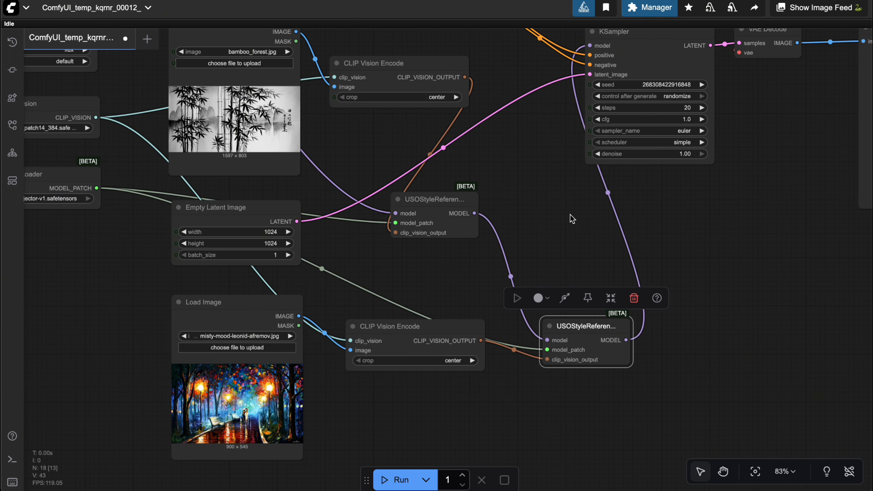
drag(572, 219, 445, 273)
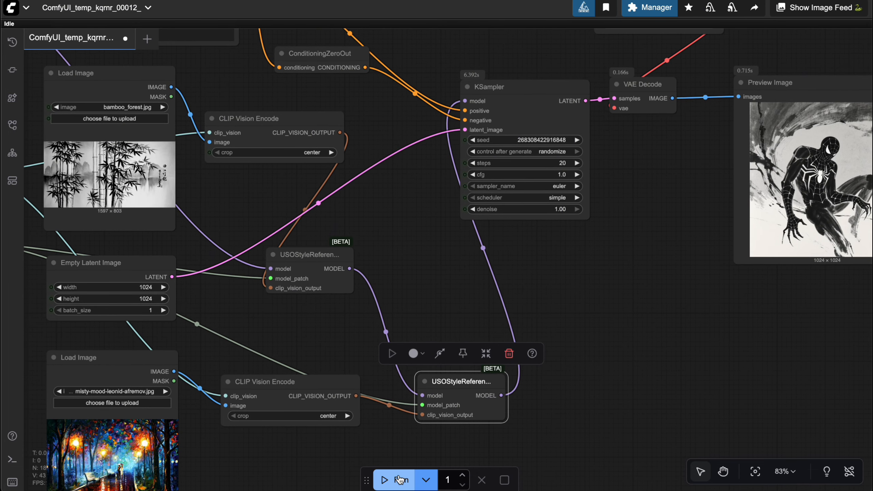
click(399, 479)
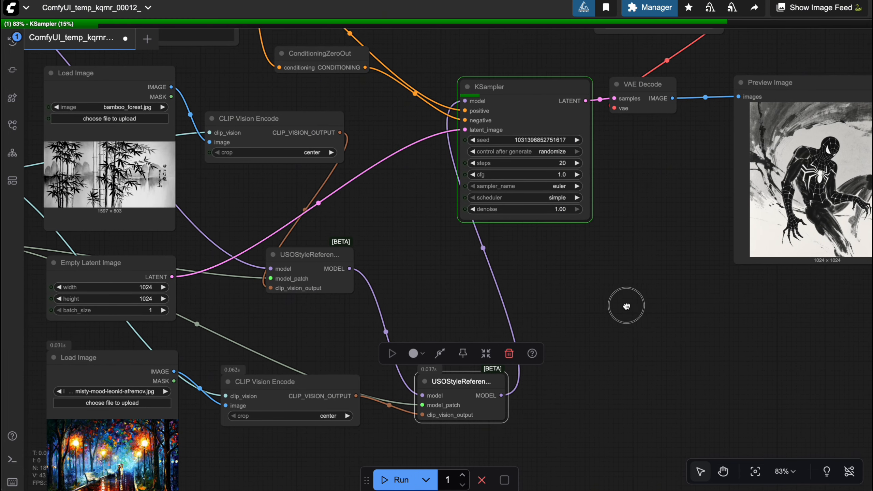
drag(624, 302, 567, 321)
scroll(567, 323, down, 2)
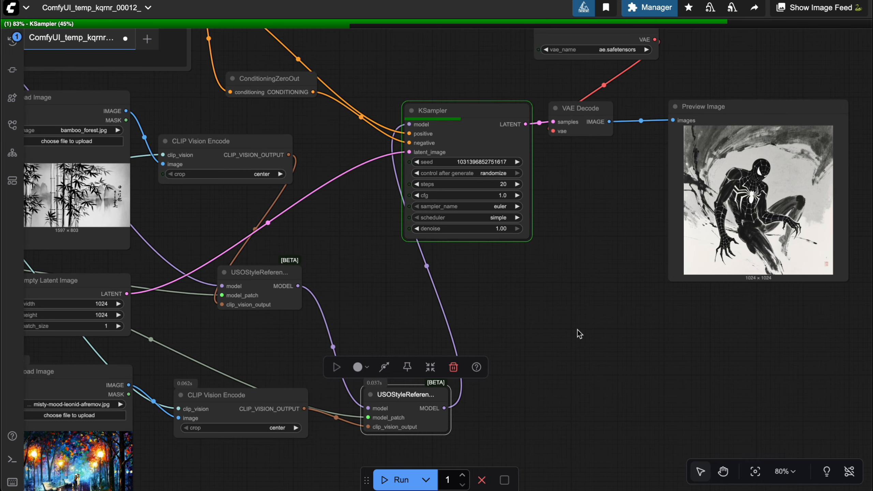
drag(567, 326, 541, 322)
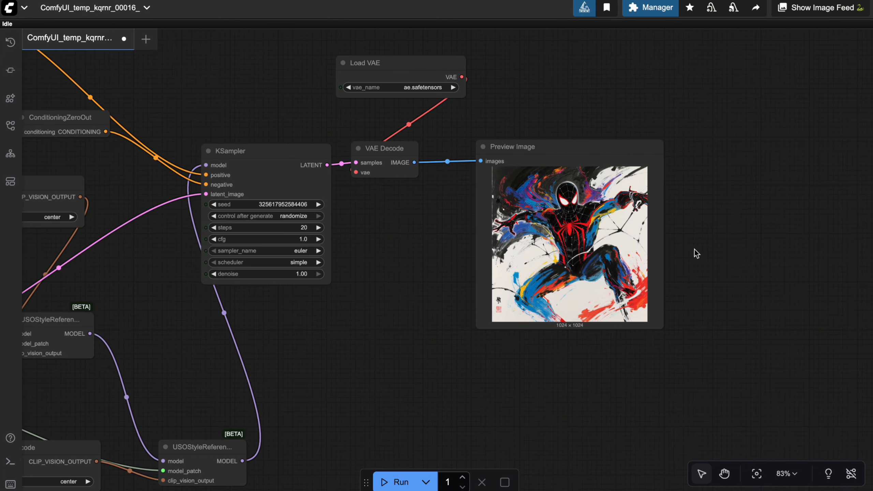
Open the generated image from the Preview Image node on its own at full size for inspection
drag(695, 250, 665, 254)
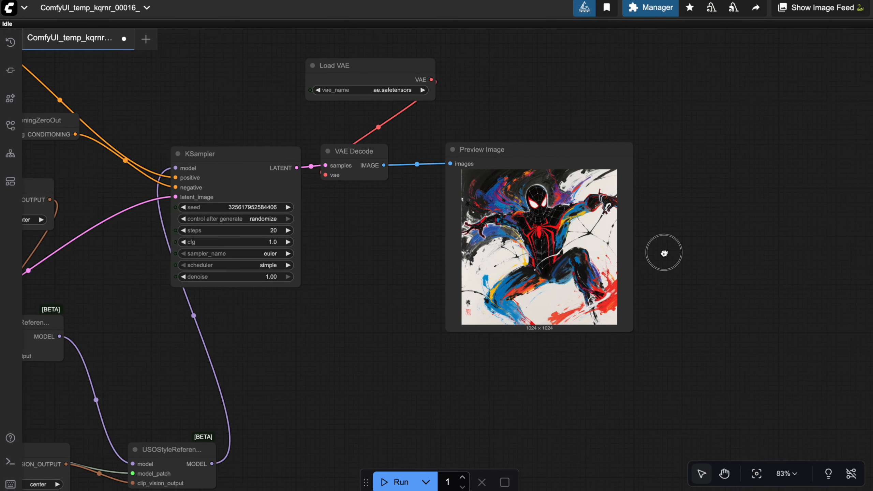
right_click(534, 210)
click(557, 191)
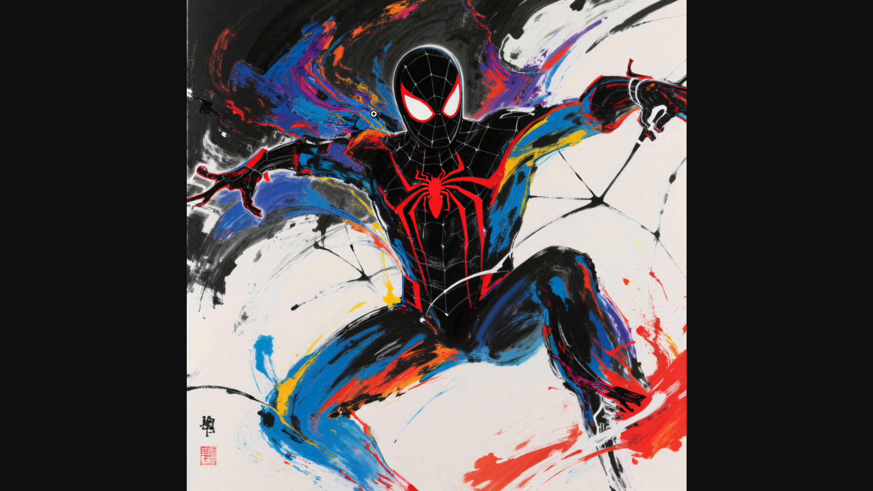